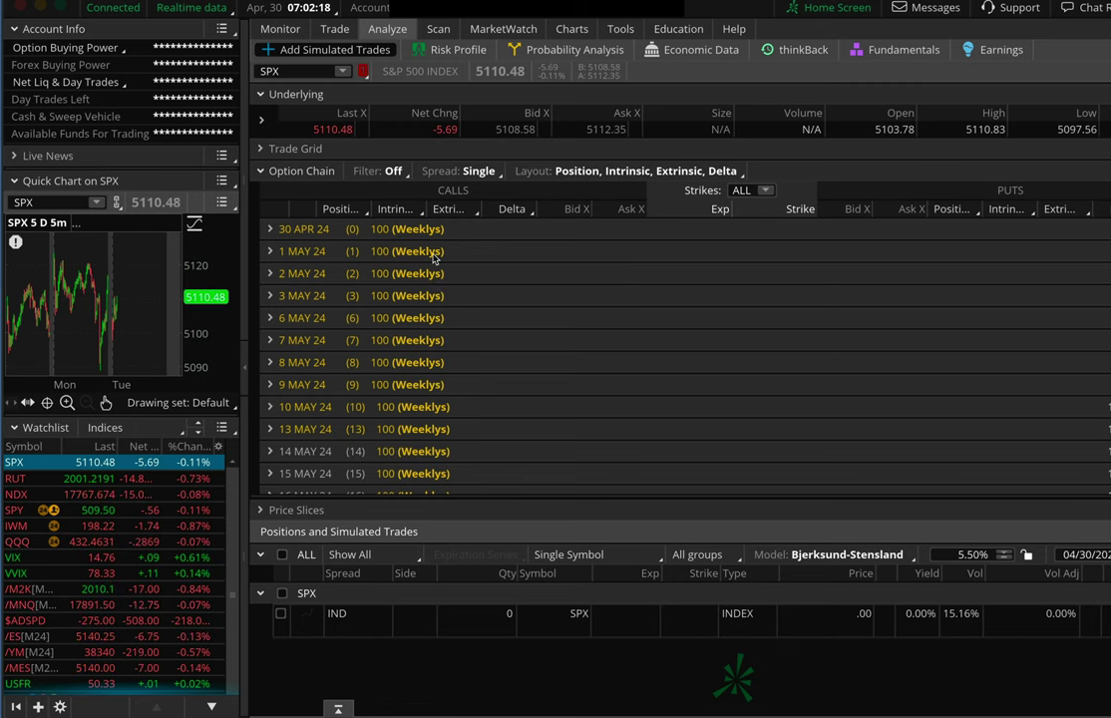
- Add a simulated buy butterfly from the 5105 call in the 30 APR 24 SPX option chain
{"action": "left_click", "coordinate": [282, 231]}
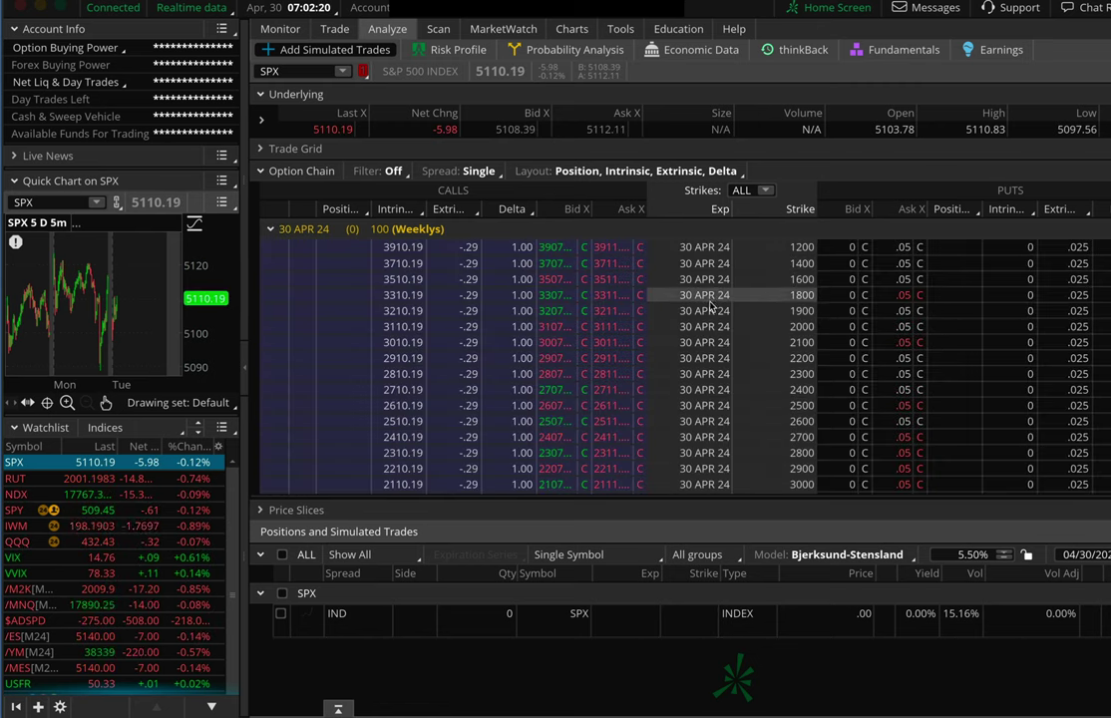
{"action": "scroll", "coordinate": [725, 316], "scroll_direction": "down", "scroll_amount": 10}
{"action": "scroll", "coordinate": [725, 317], "scroll_direction": "down", "scroll_amount": 15}
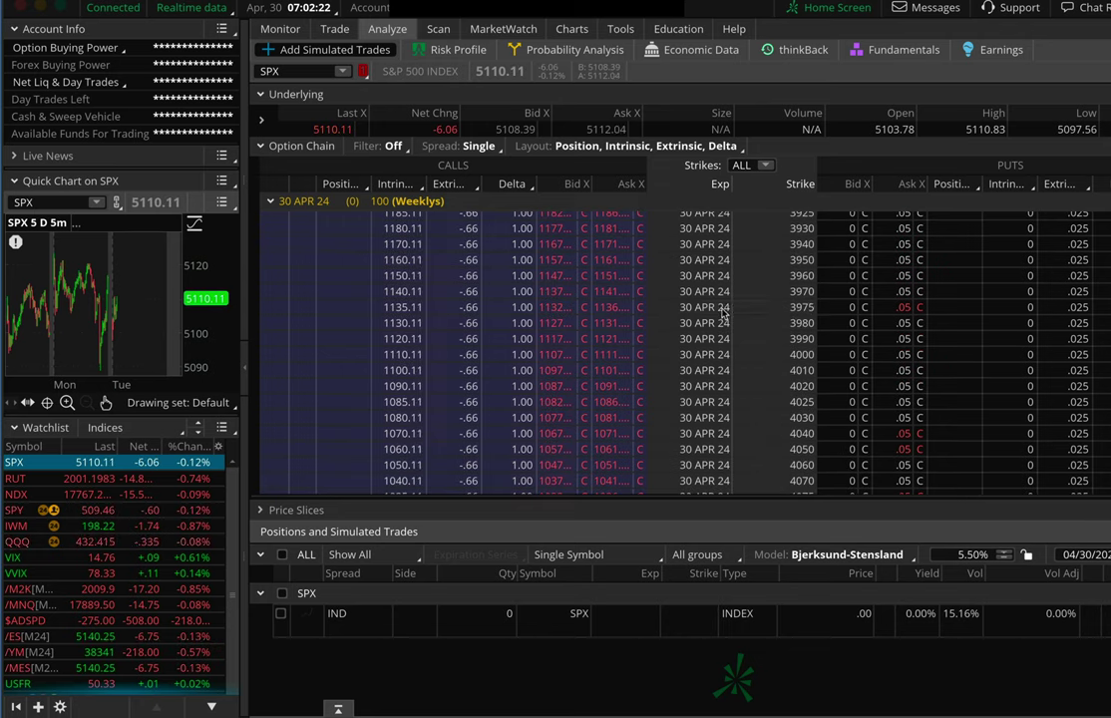
{"action": "scroll", "coordinate": [726, 317], "scroll_direction": "down", "scroll_amount": 15}
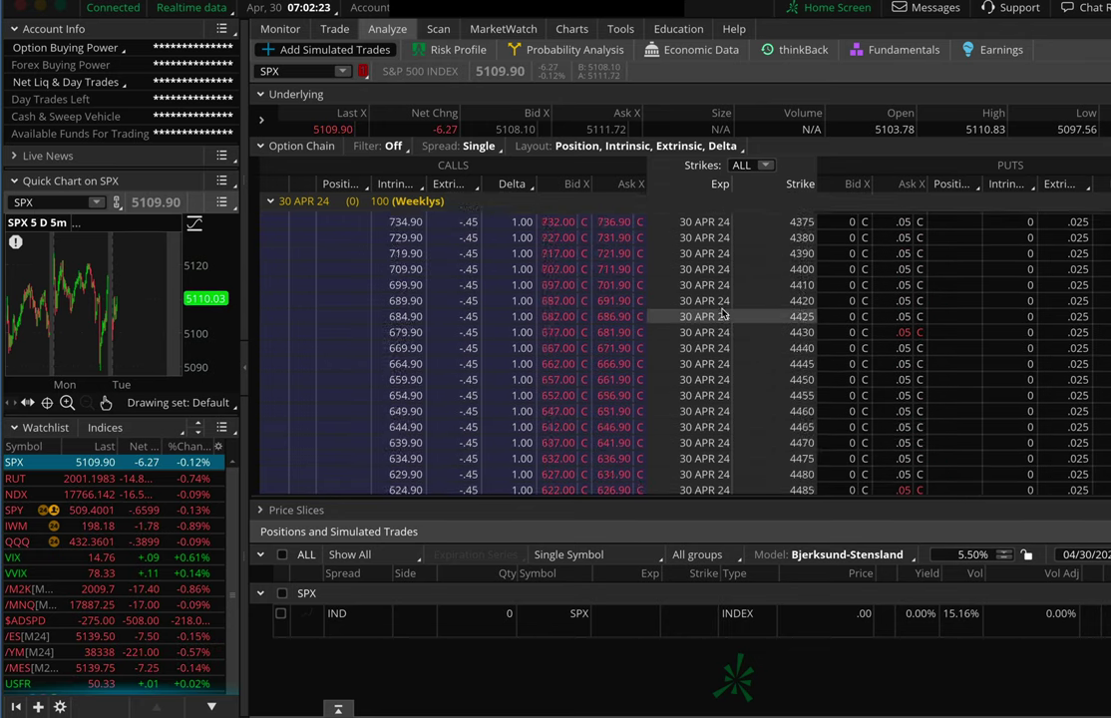
{"action": "scroll", "coordinate": [725, 313], "scroll_direction": "down", "scroll_amount": 12}
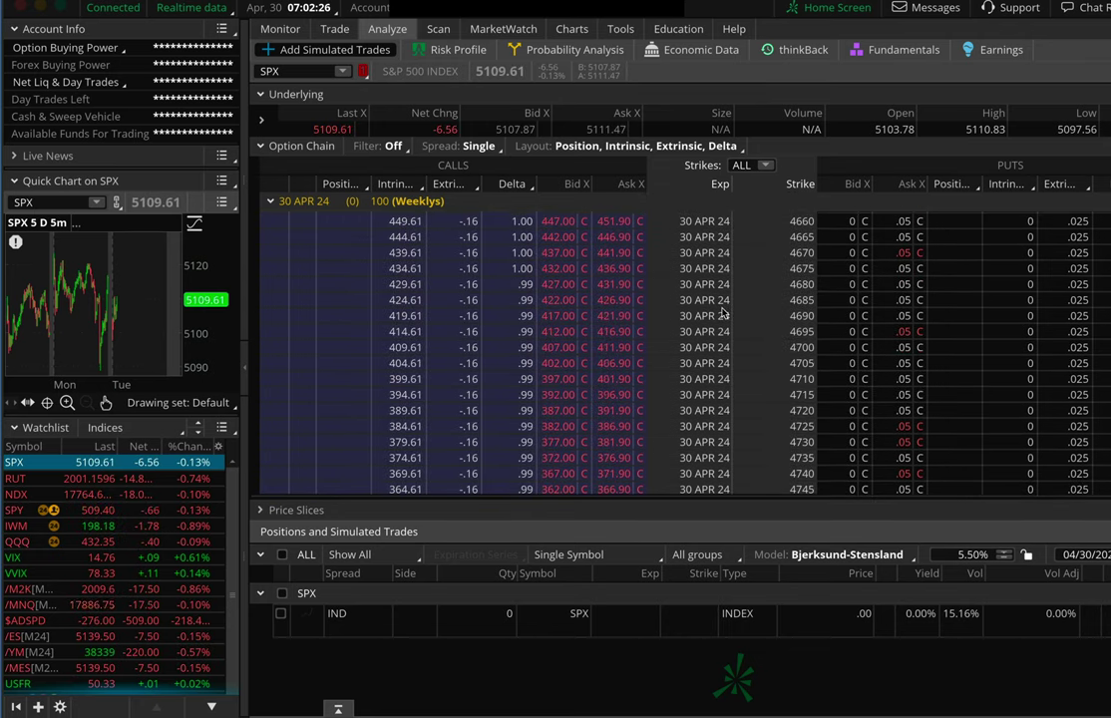
{"action": "scroll", "coordinate": [725, 313], "scroll_direction": "down", "scroll_amount": 12}
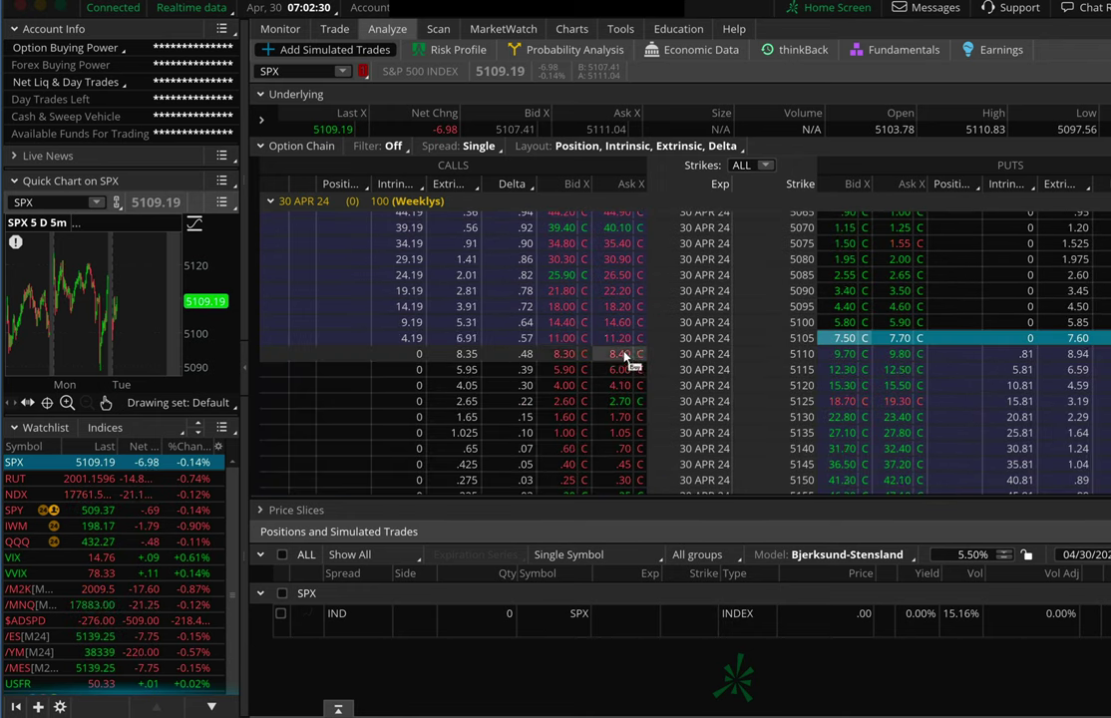
{"action": "right_click", "coordinate": [616, 340]}
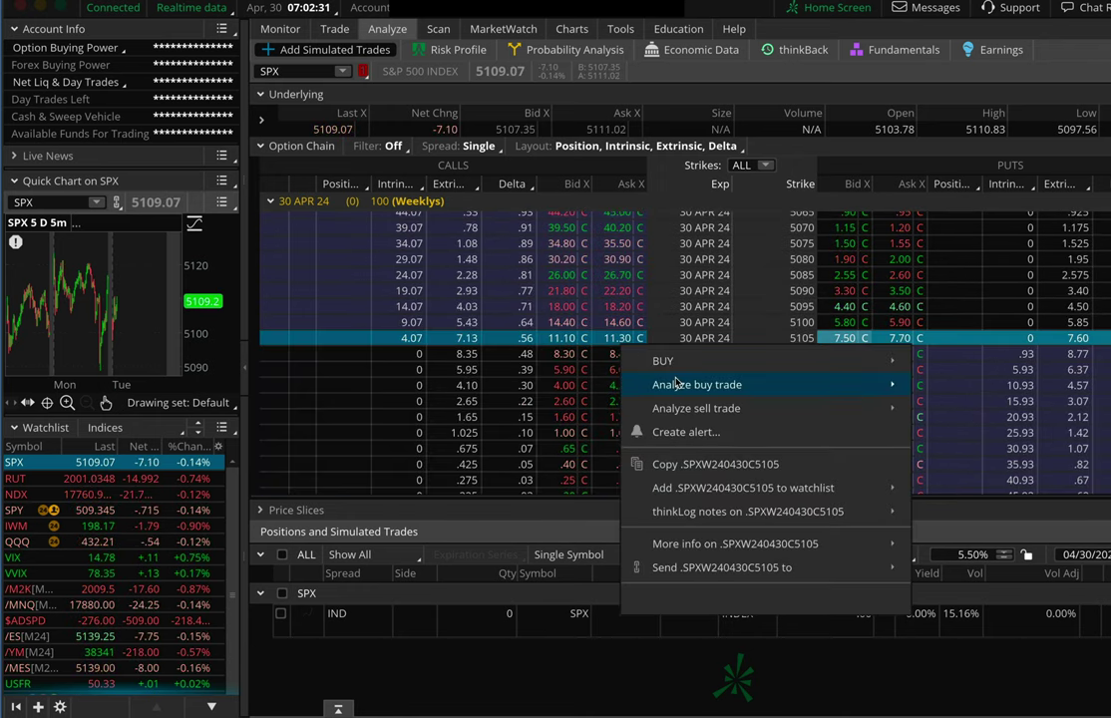
{"action": "mouse_move", "coordinate": [677, 385]}
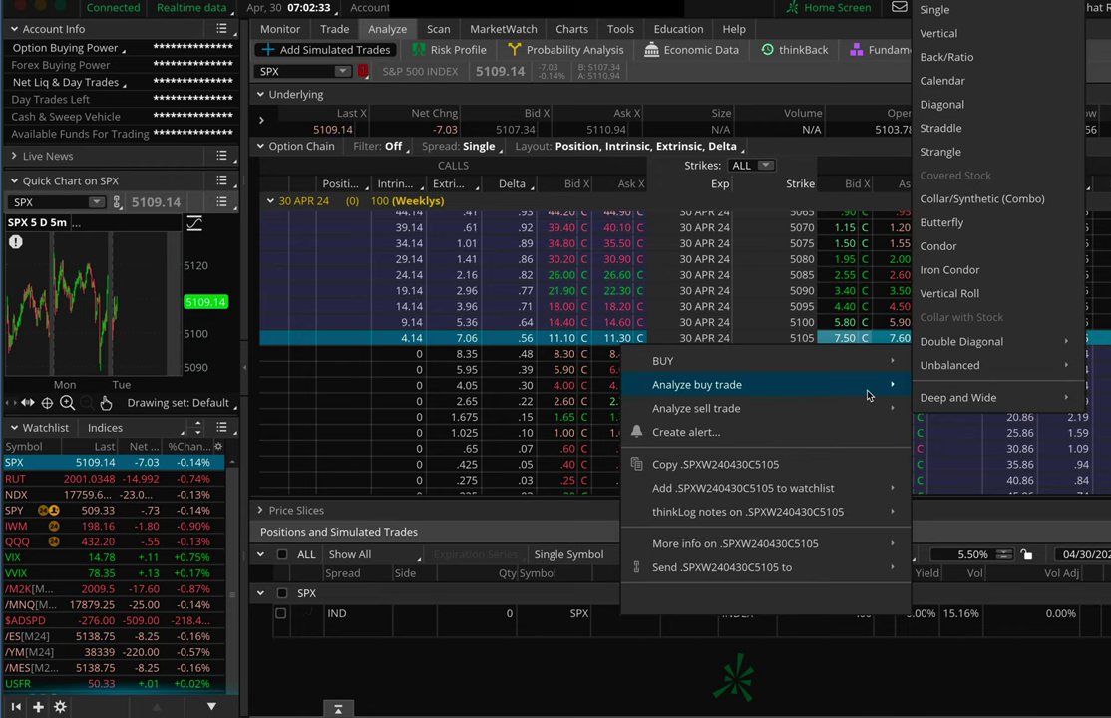
{"action": "left_click", "coordinate": [942, 222]}
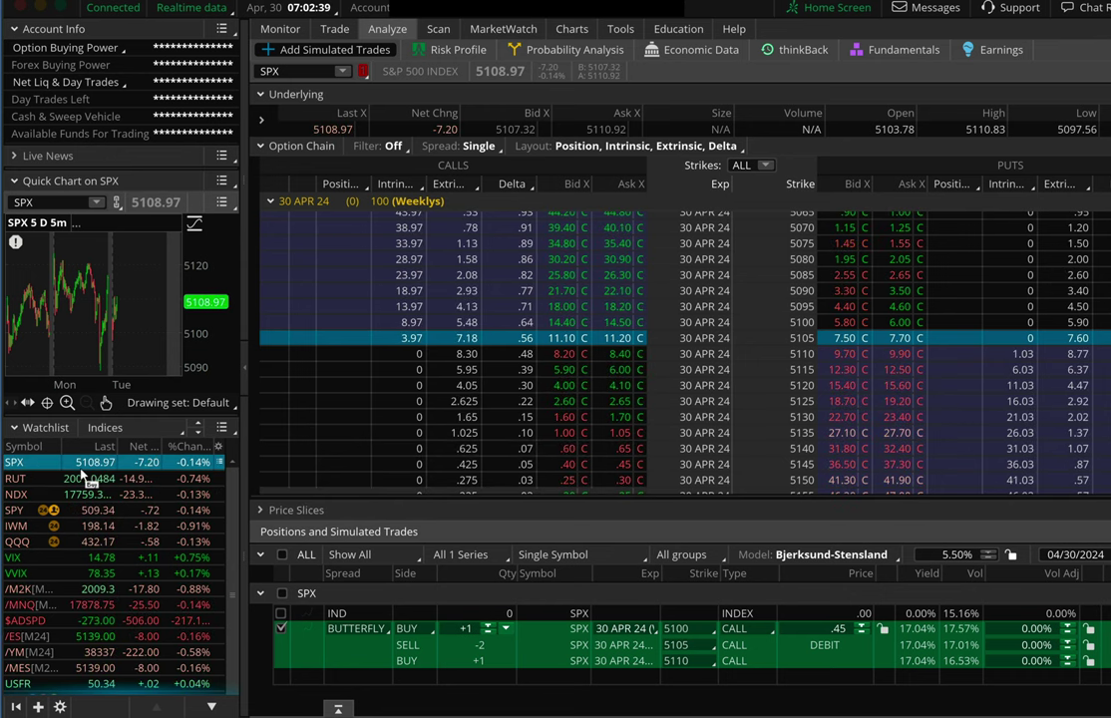
- Set the call butterfly's strikes to buy 5125, sell 5110 and buy 5095, and display its risk profile
{"action": "left_click", "coordinate": [685, 628]}
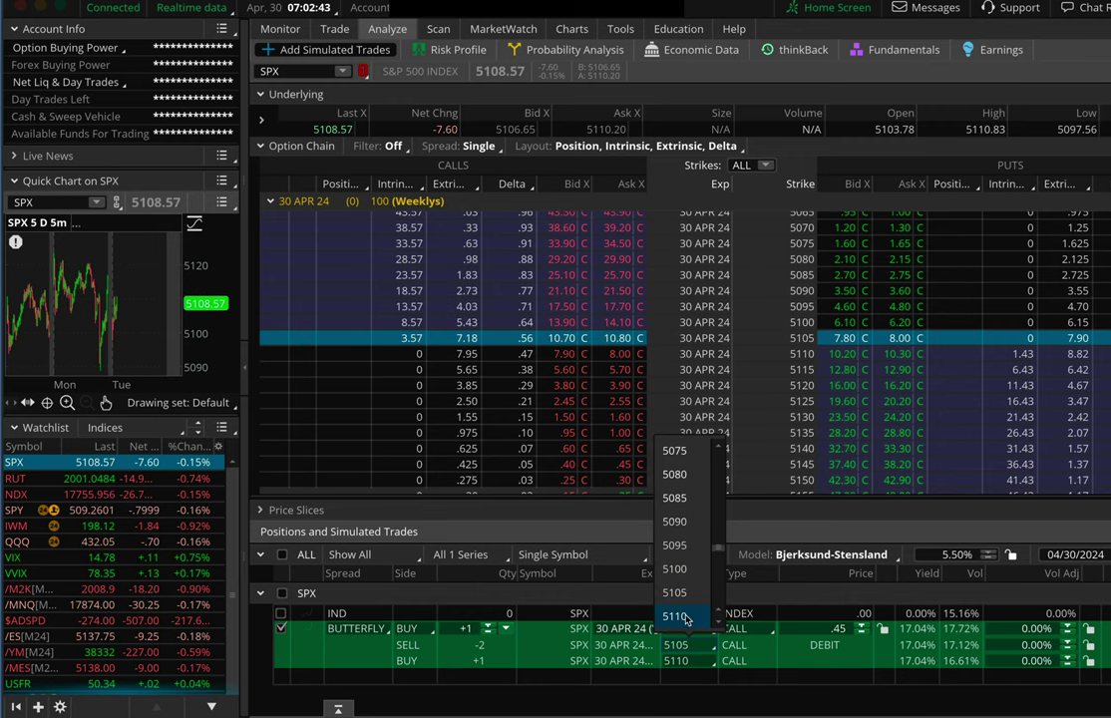
{"action": "left_click", "coordinate": [691, 614]}
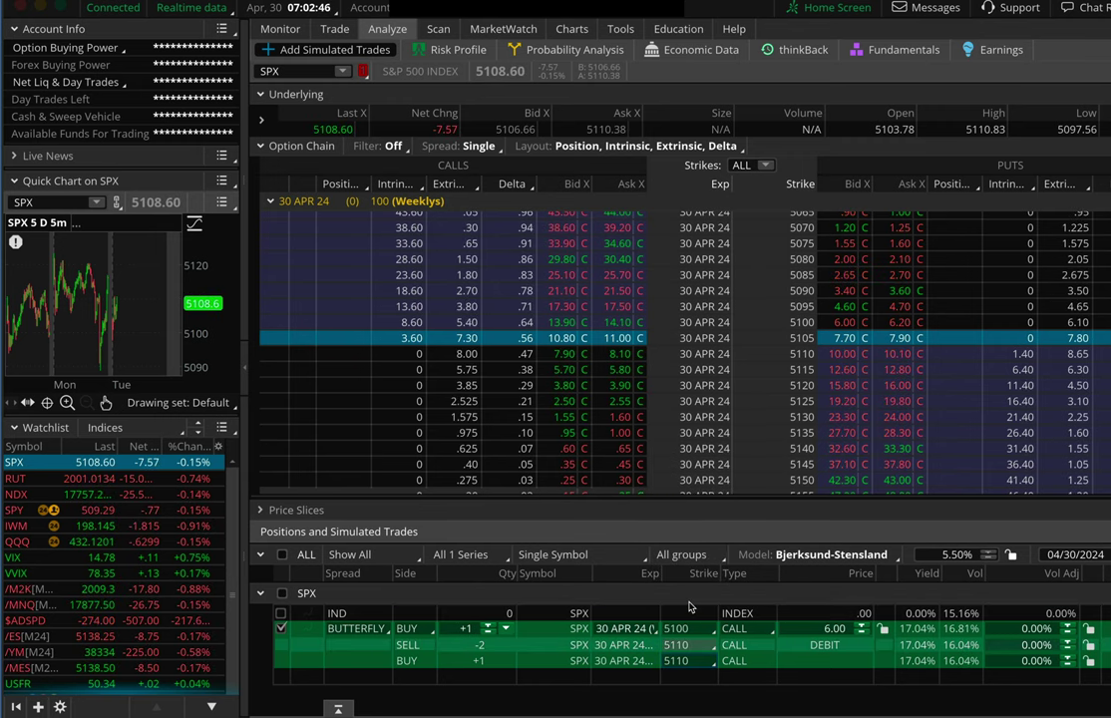
{"action": "left_click", "coordinate": [696, 633]}
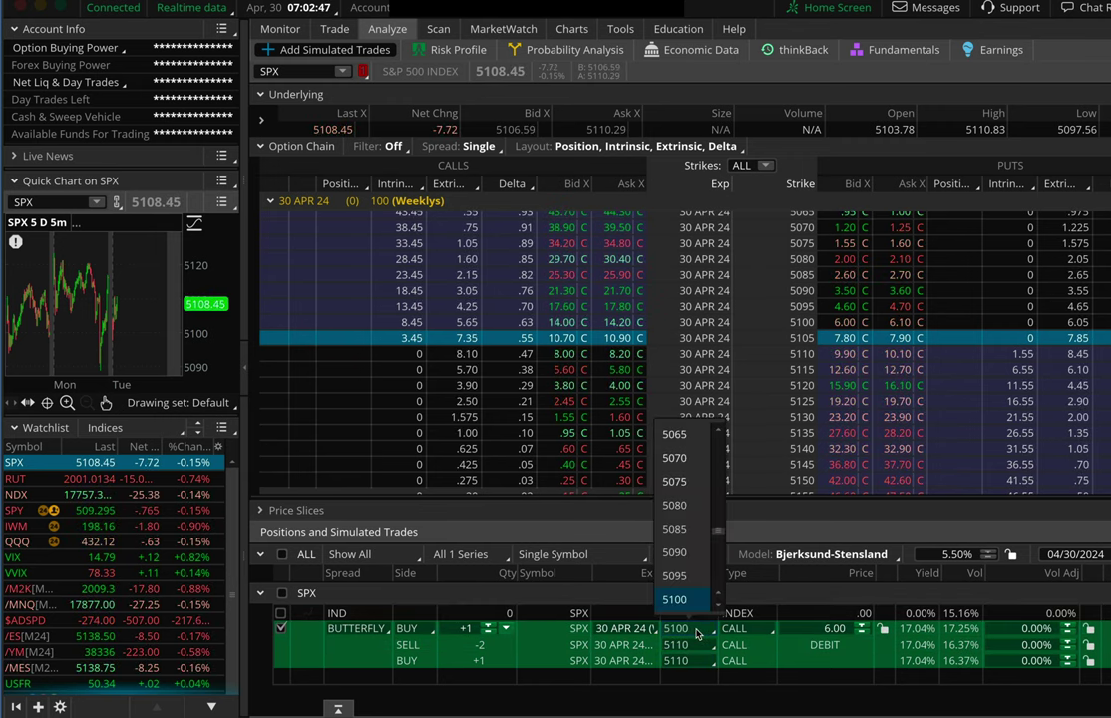
{"action": "scroll", "coordinate": [696, 558], "scroll_direction": "down", "scroll_amount": 2}
{"action": "scroll", "coordinate": [697, 591], "scroll_direction": "down", "scroll_amount": 2}
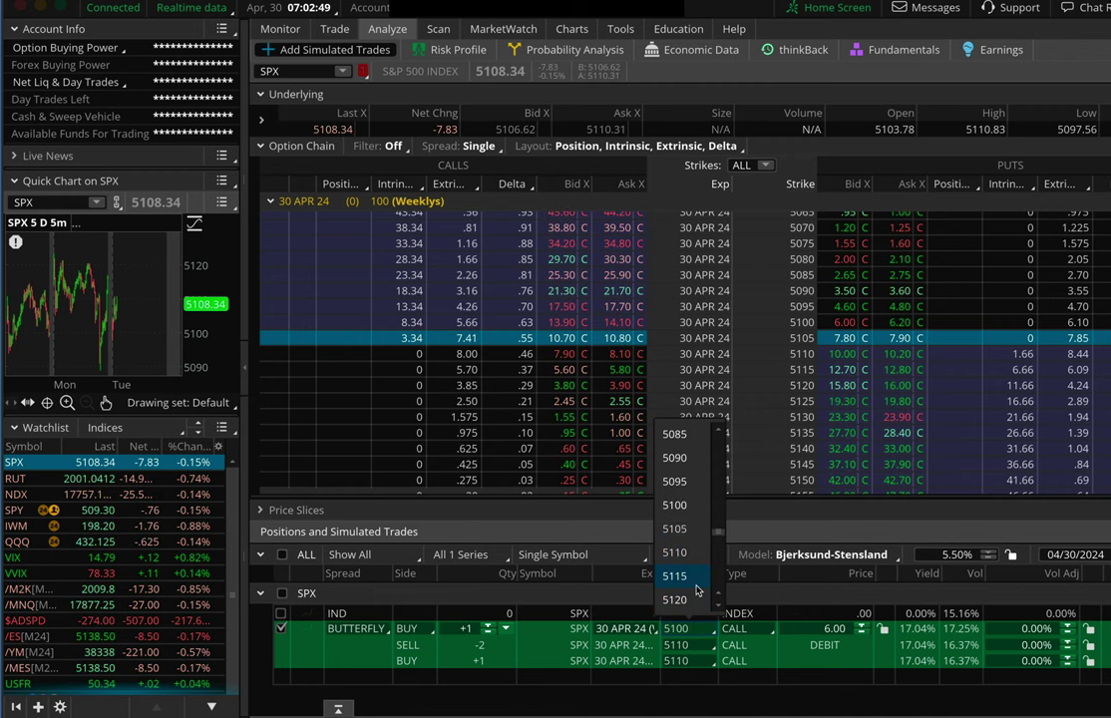
{"action": "scroll", "coordinate": [696, 591], "scroll_direction": "down", "scroll_amount": 1}
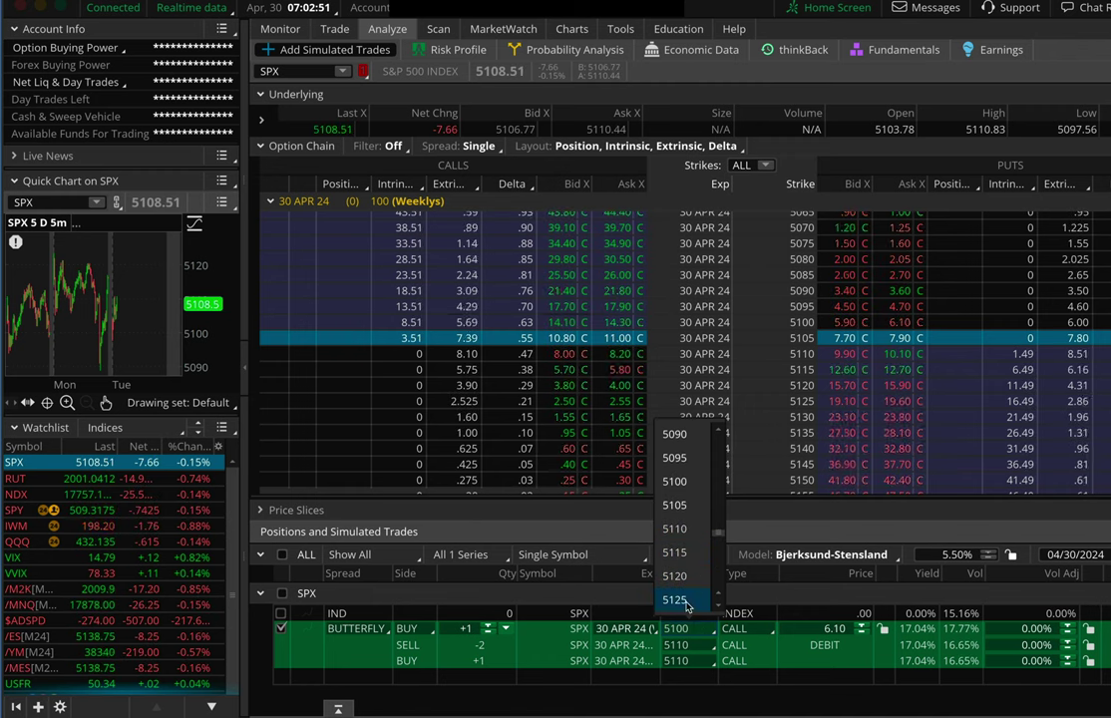
{"action": "left_click", "coordinate": [688, 599]}
{"action": "left_click", "coordinate": [698, 662]}
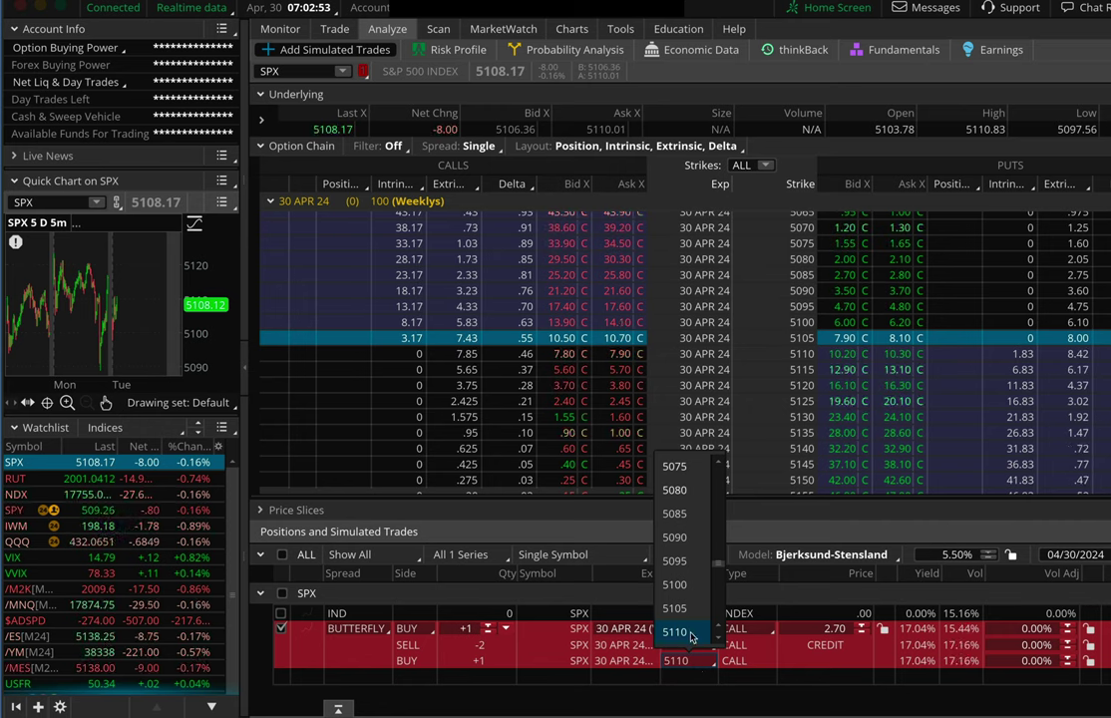
{"action": "left_click", "coordinate": [689, 562]}
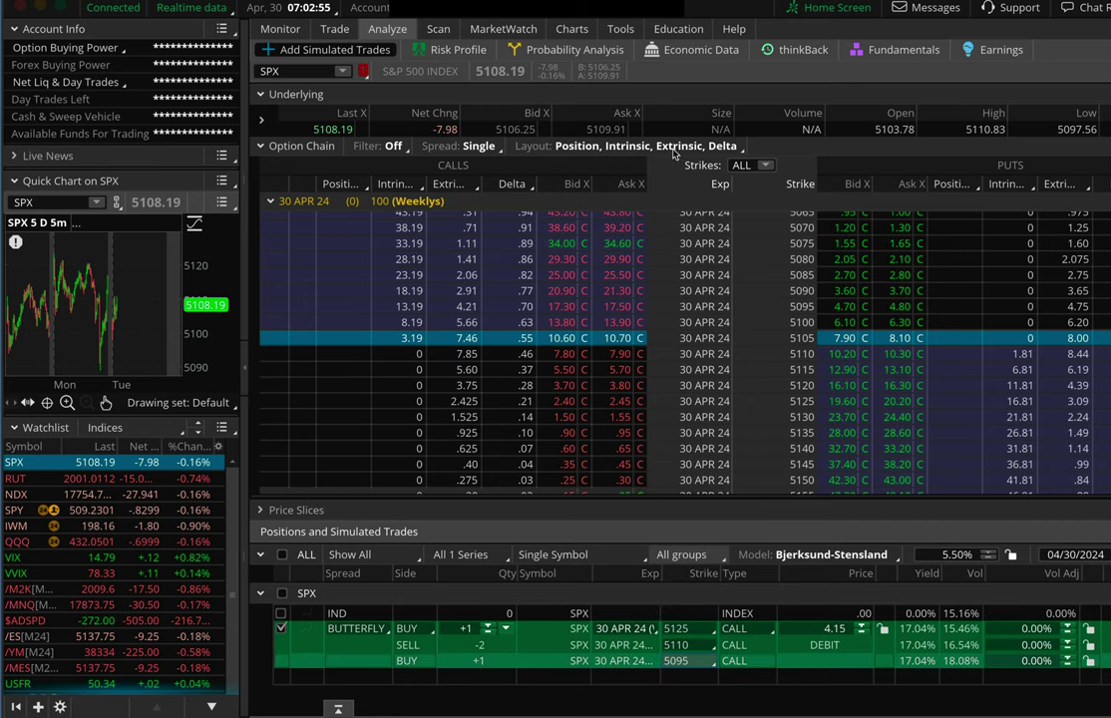
{"action": "left_click", "coordinate": [465, 49]}
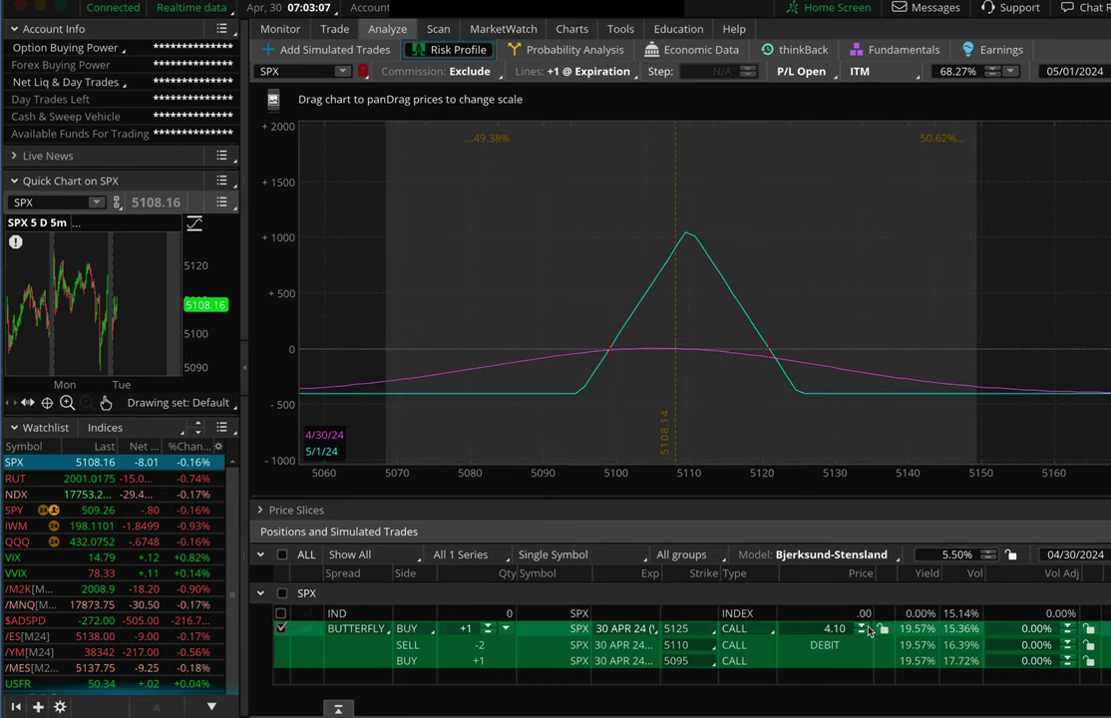
- Duplicate the 5125/5110/5095 butterfly as a simulated trade and exclude the original from the risk profile
{"action": "right_click", "coordinate": [529, 635]}
{"action": "left_click", "coordinate": [610, 692]}
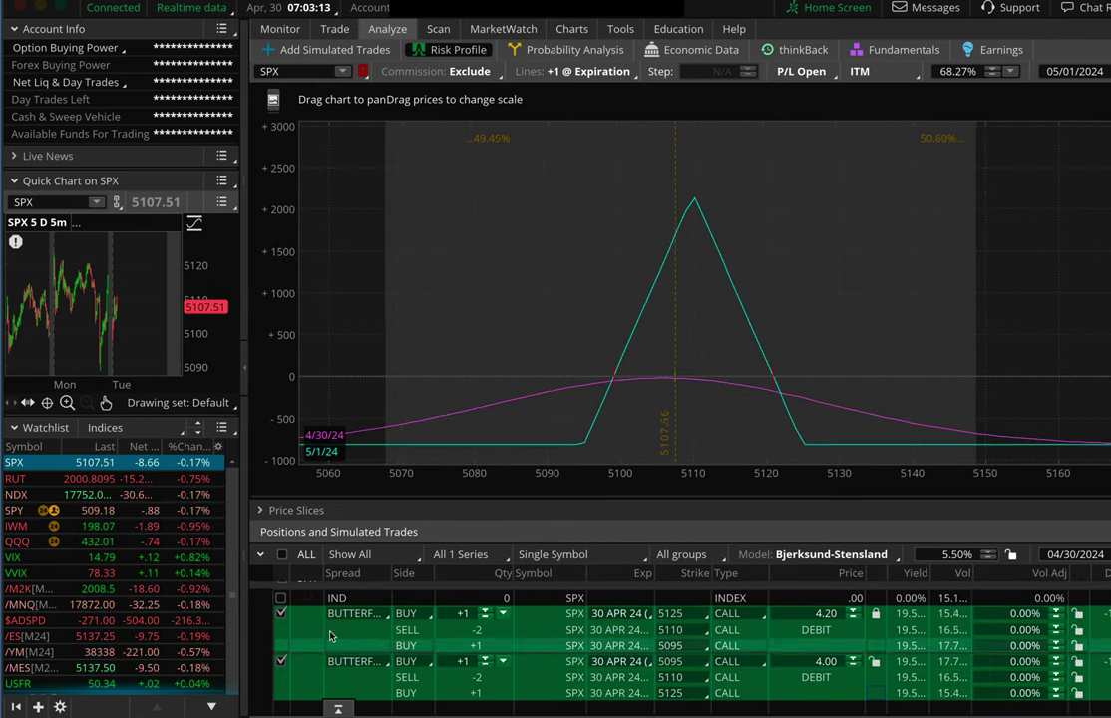
{"action": "left_click", "coordinate": [281, 613]}
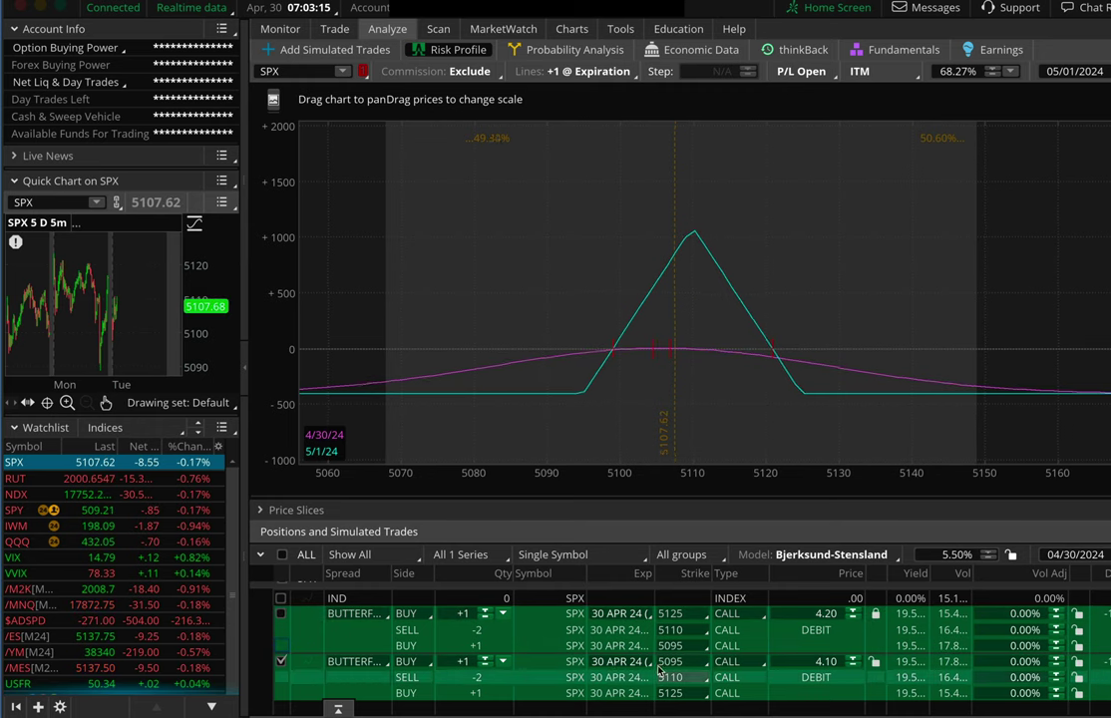
- Widen the duplicated butterfly by setting its outer buy strikes to 5090 and 5130
{"action": "left_click", "coordinate": [682, 660]}
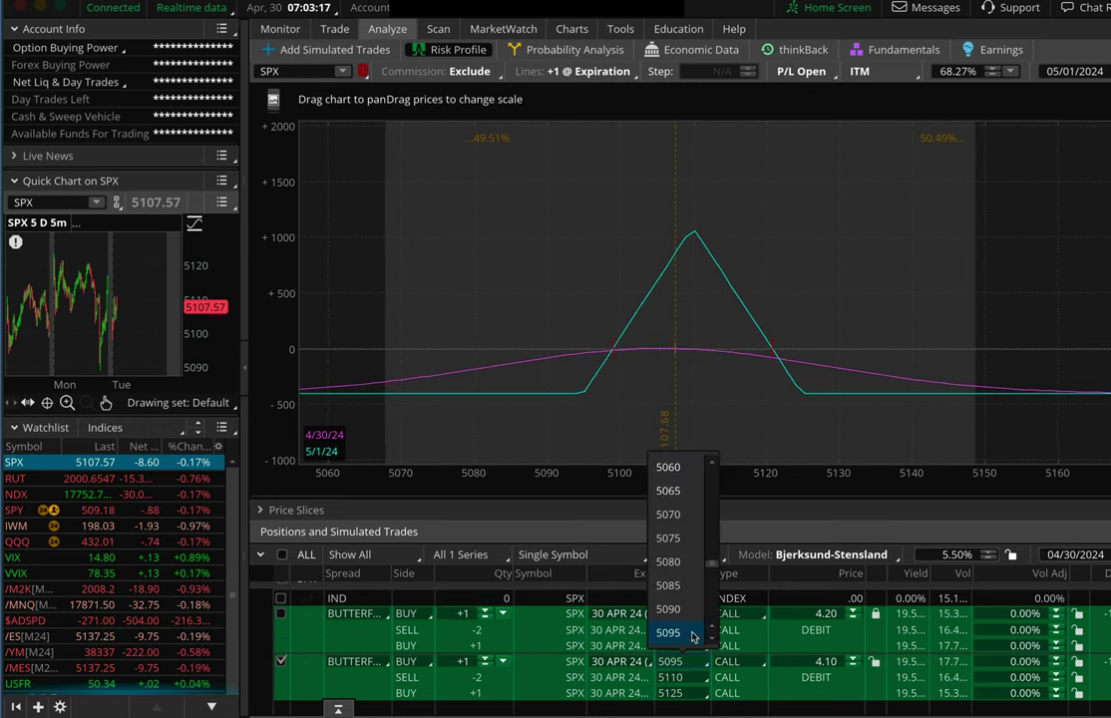
{"action": "left_click", "coordinate": [687, 617]}
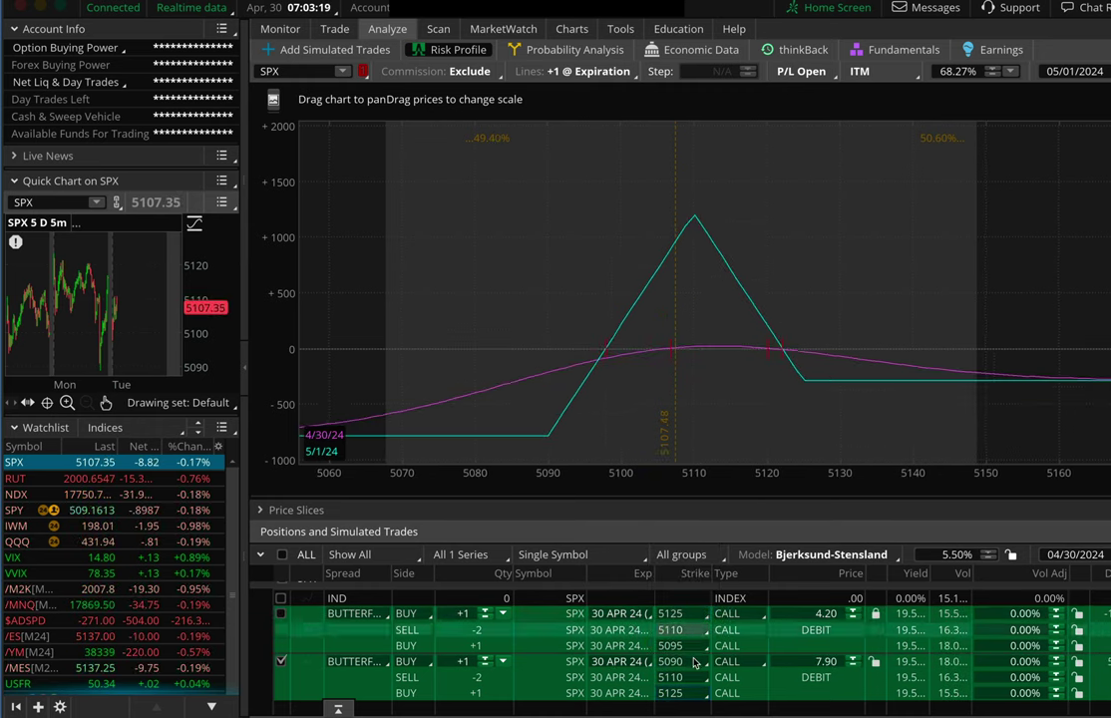
{"action": "left_click", "coordinate": [685, 693]}
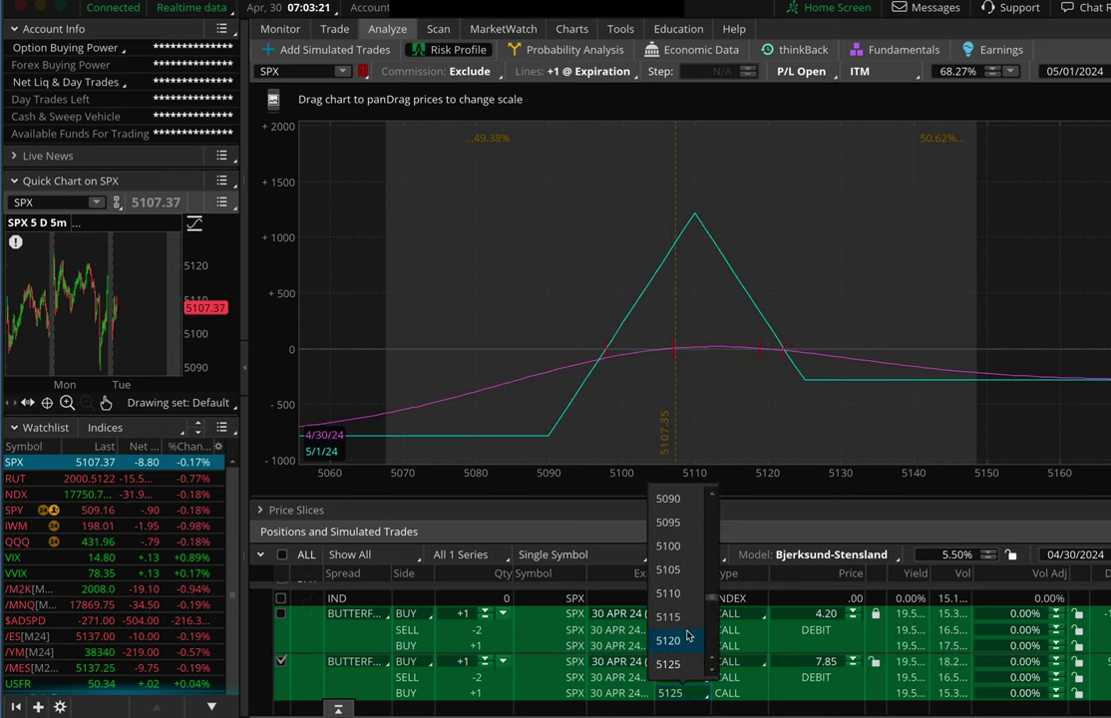
{"action": "left_click", "coordinate": [686, 662]}
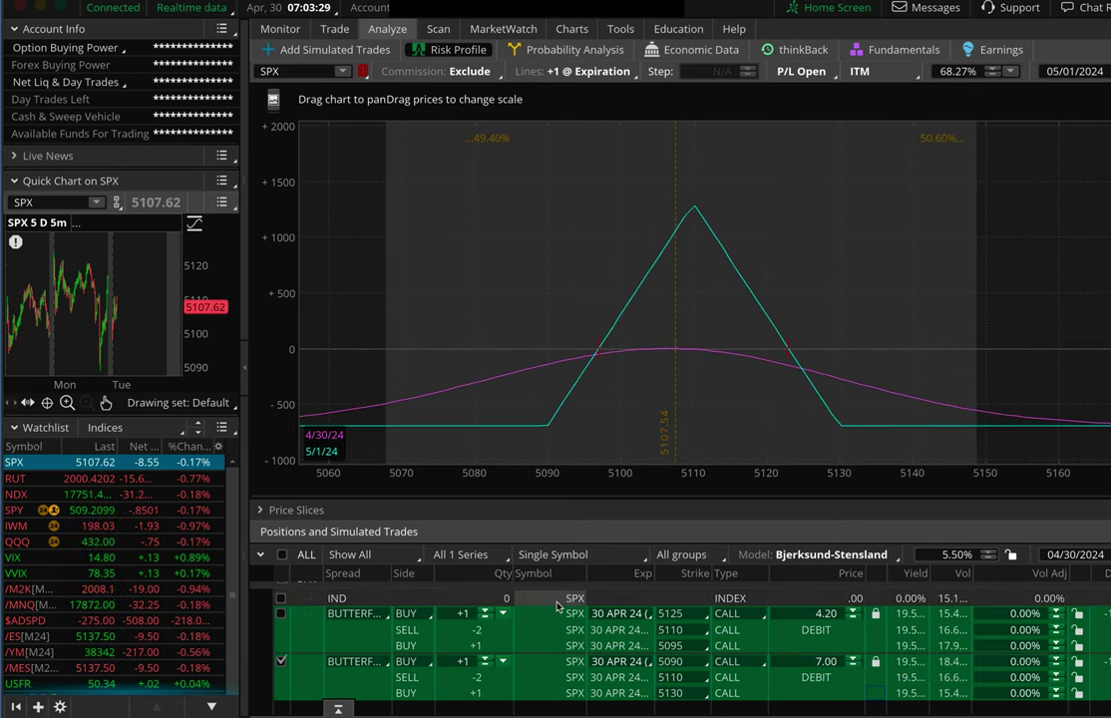
- Copy the 5090/5110/5130 butterfly as another simulated trade and set the copy's outer strikes to 5085 and 5135
{"action": "right_click", "coordinate": [528, 666]}
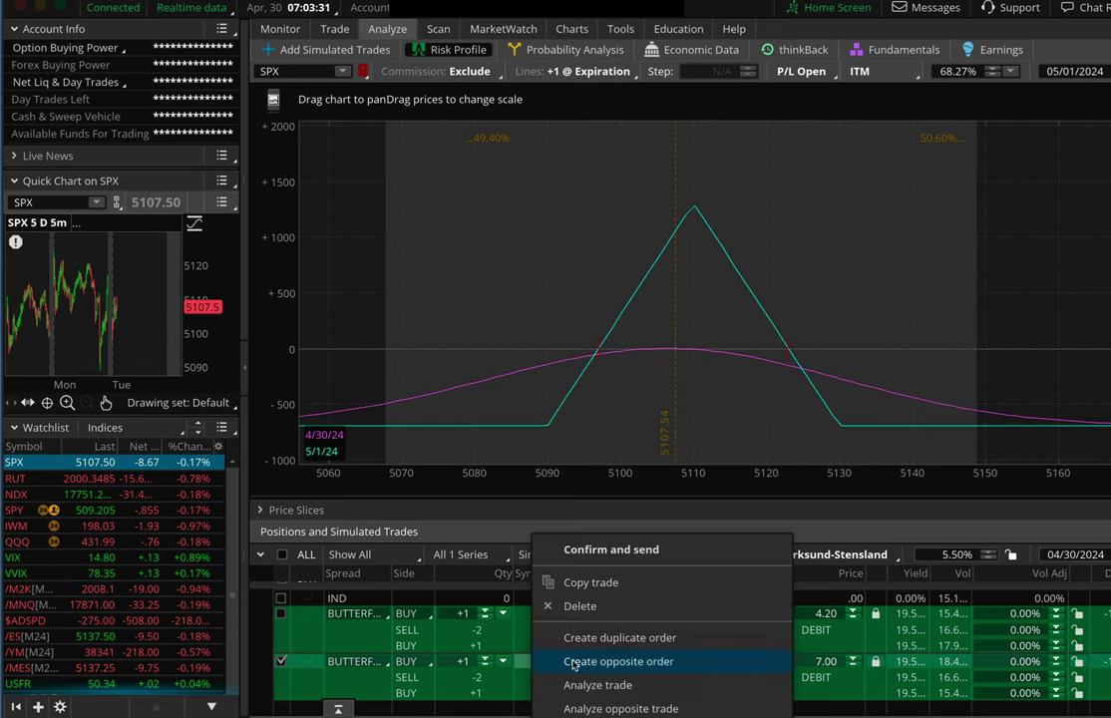
{"action": "left_click", "coordinate": [603, 685]}
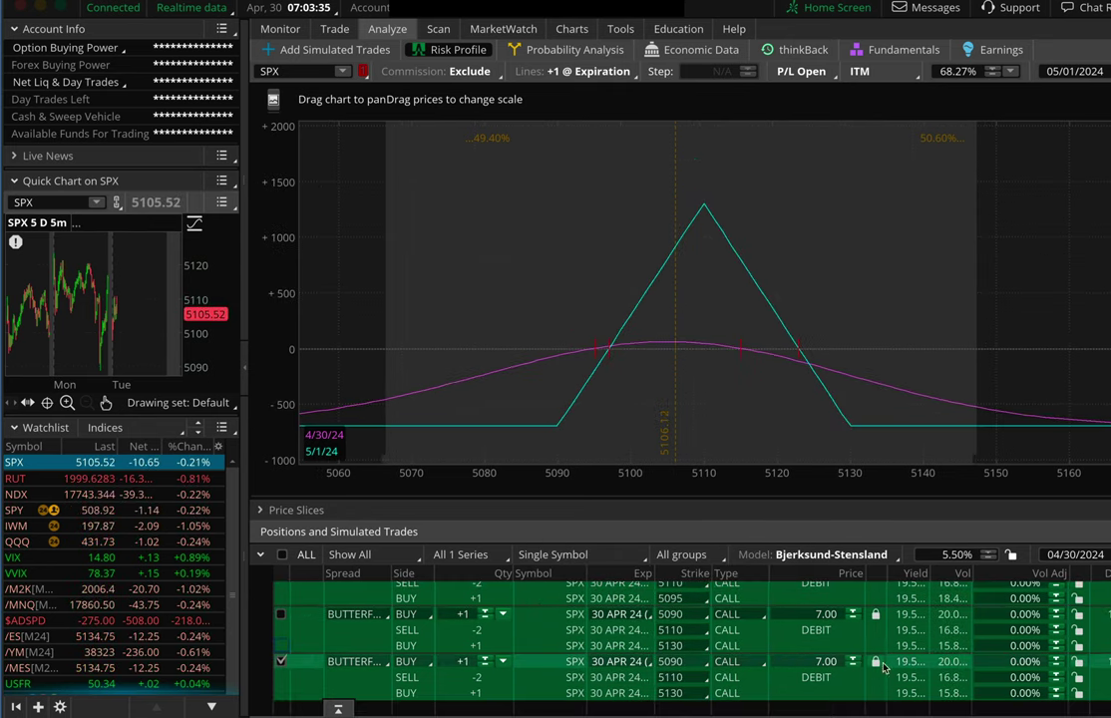
{"action": "left_click", "coordinate": [693, 664]}
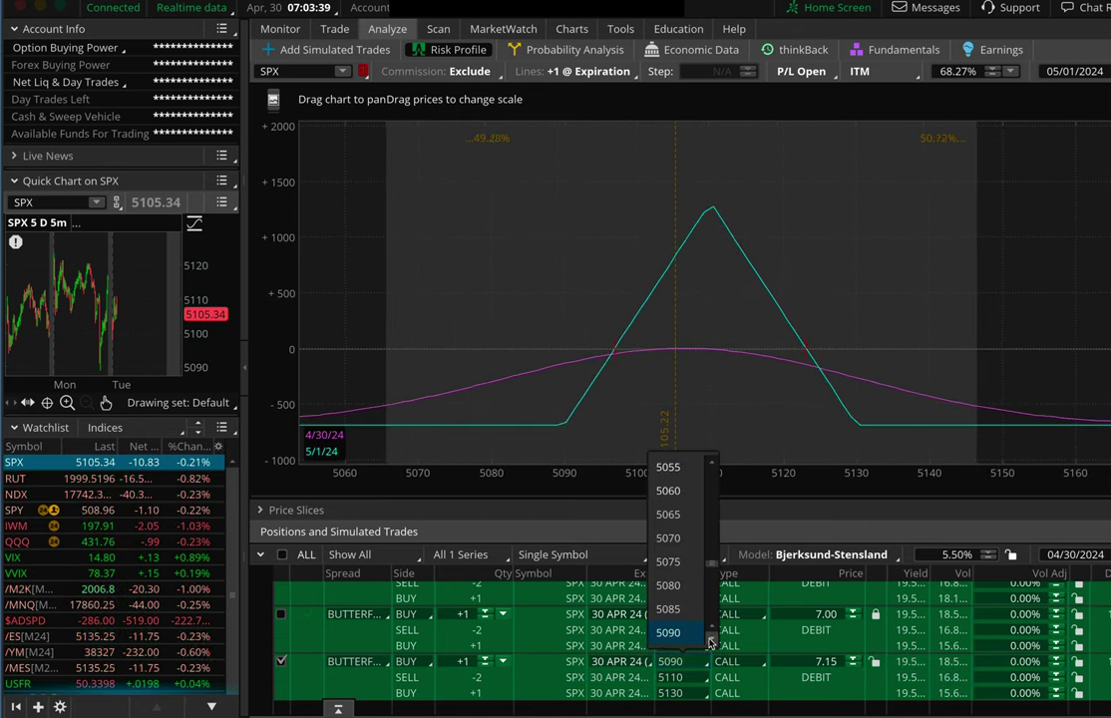
{"action": "left_click", "coordinate": [683, 610]}
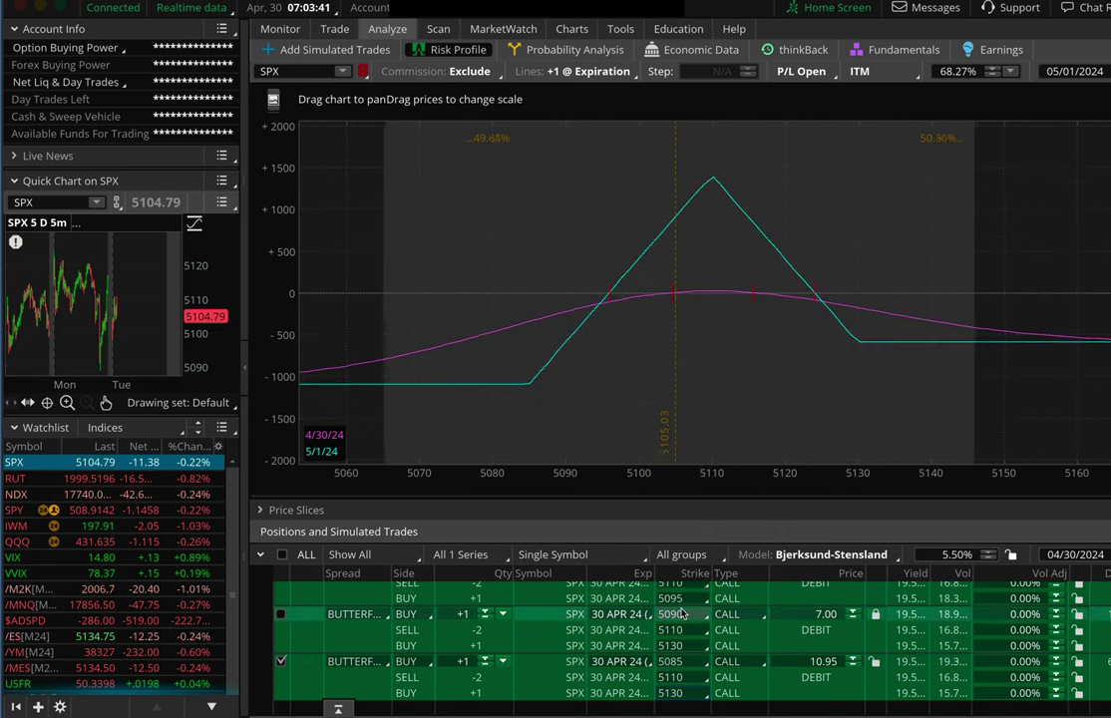
{"action": "left_click", "coordinate": [700, 692]}
{"action": "left_click", "coordinate": [687, 665]}
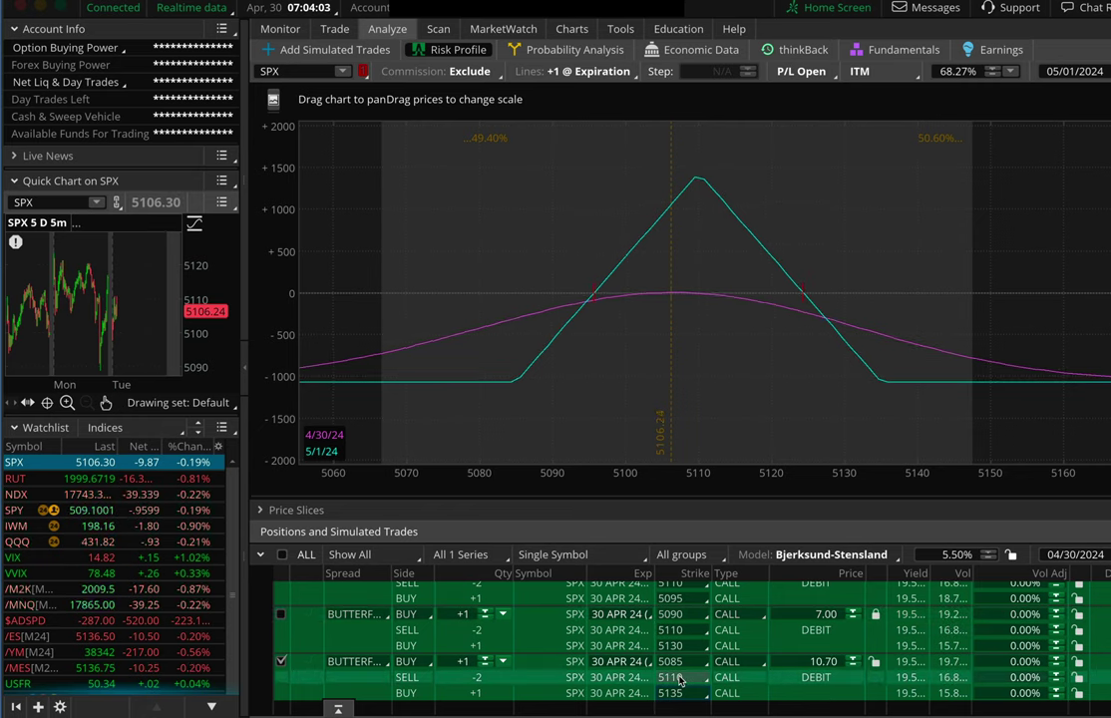
- Recenter the newest butterfly on a 5105 sell strike with outer buy strikes of 5080 and 5130
{"action": "left_click", "coordinate": [708, 679]}
{"action": "left_click", "coordinate": [678, 626]}
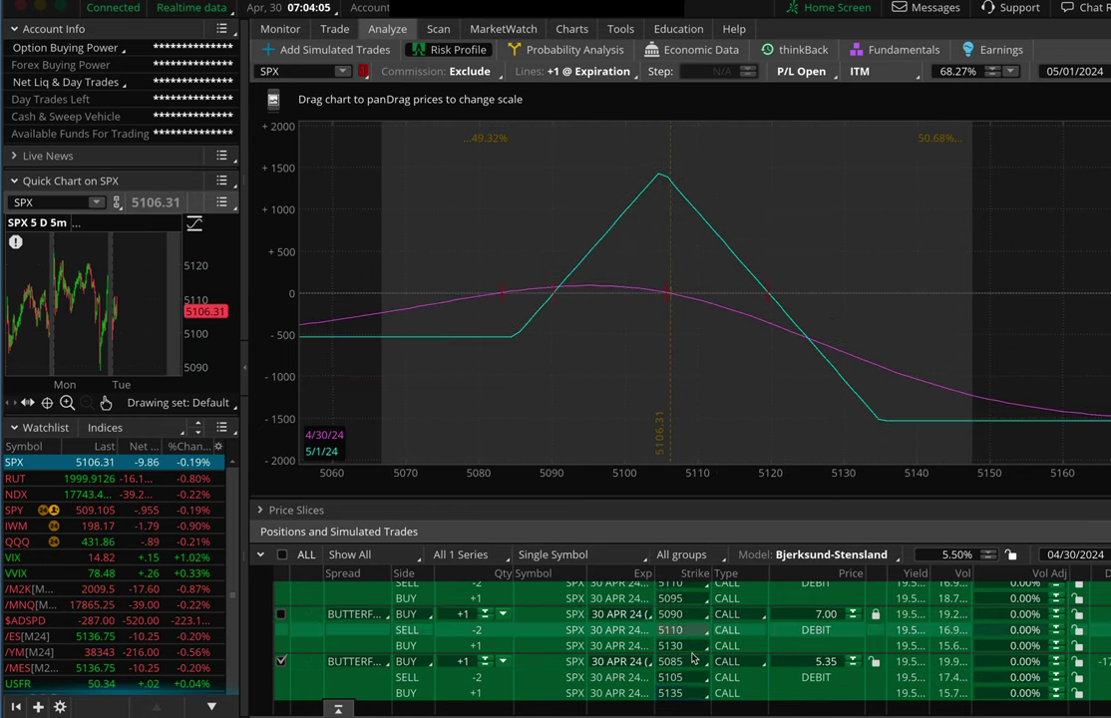
{"action": "left_click", "coordinate": [704, 662]}
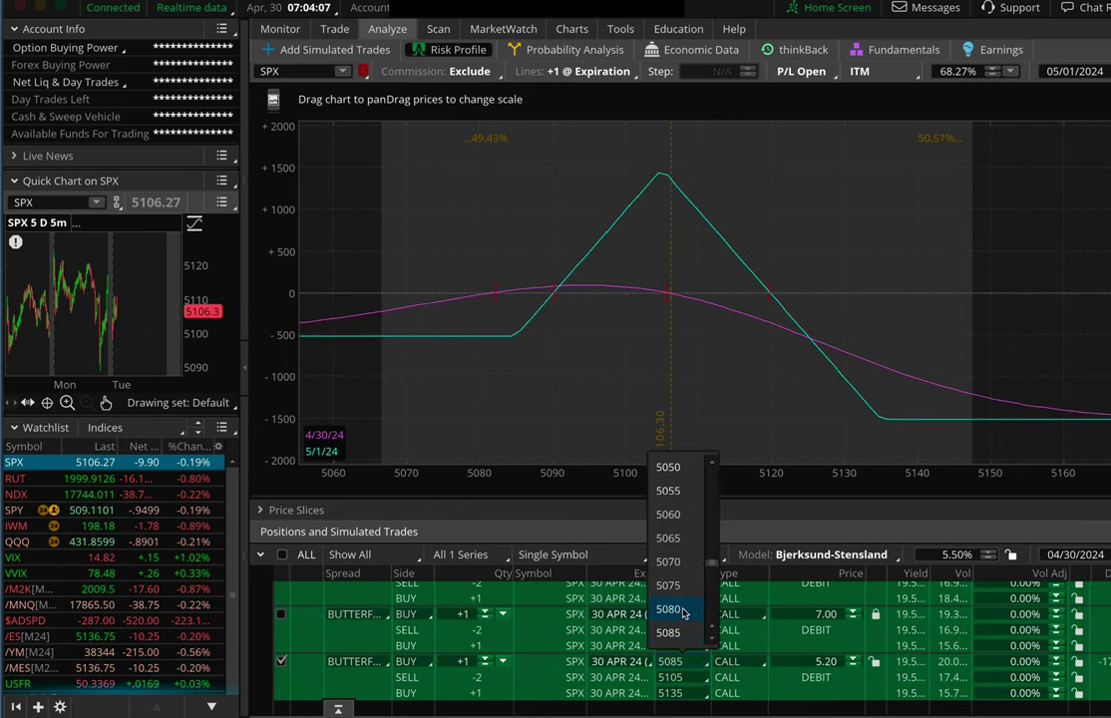
{"action": "left_click", "coordinate": [668, 609]}
{"action": "left_click", "coordinate": [704, 693]}
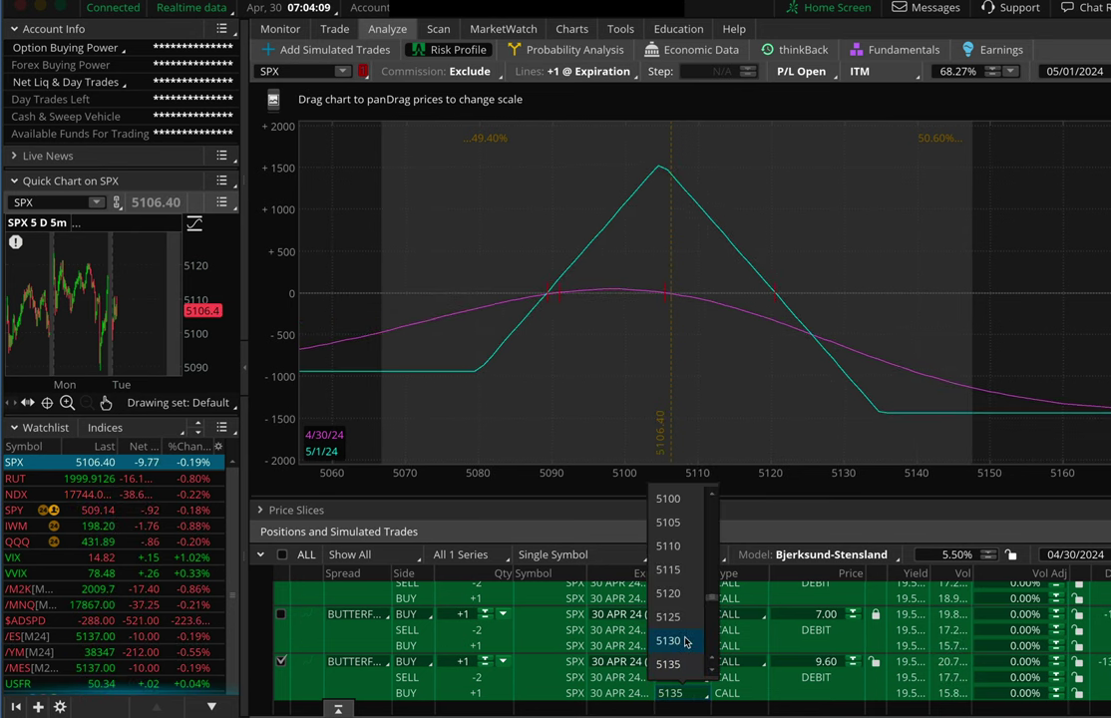
{"action": "left_click", "coordinate": [685, 641]}
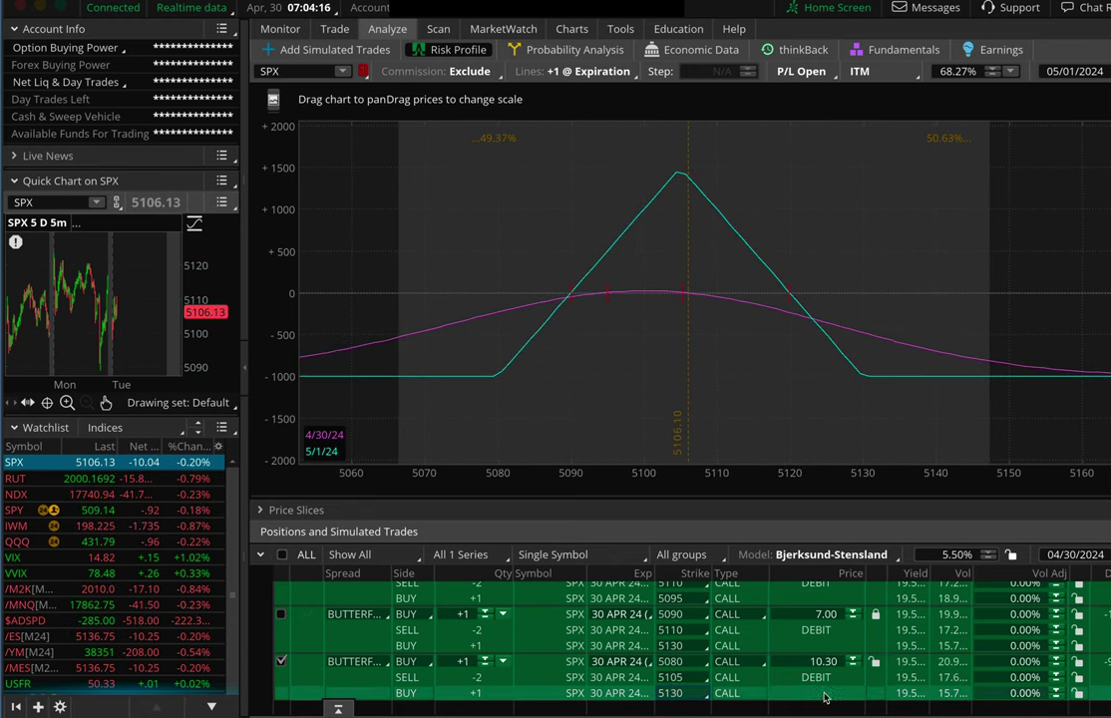
- Lock the 5080/5105/5130 butterfly's price and plot the 5090/5110/5130 butterfly in its place
{"action": "left_click", "coordinate": [876, 662]}
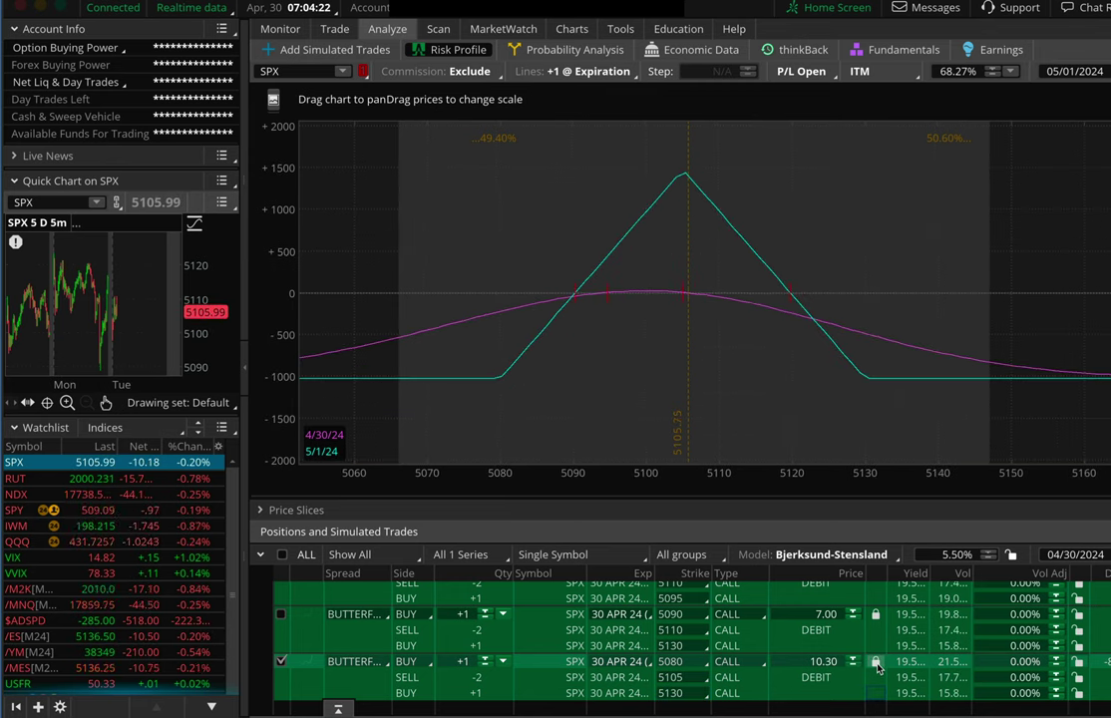
{"action": "left_click", "coordinate": [281, 661]}
{"action": "left_click", "coordinate": [281, 614]}
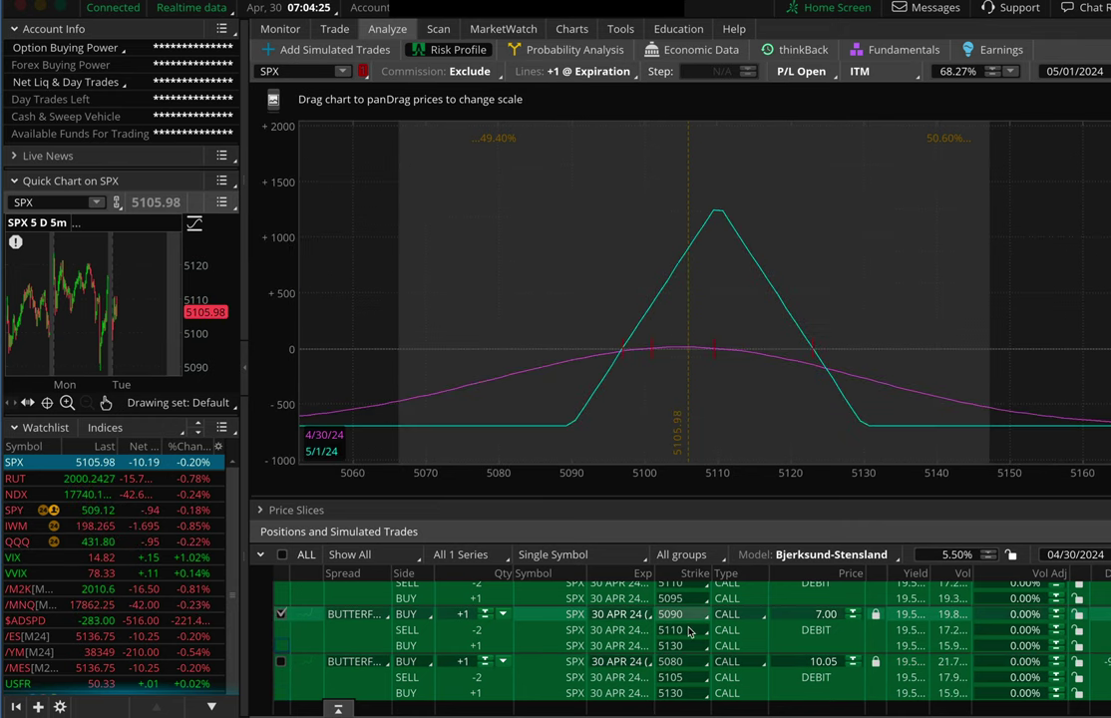
- Recenter the 5090/5110/5130 butterfly on a 5105 sell strike with outer buy strikes of 5085 and 5125, and unlock its price
{"action": "left_click", "coordinate": [686, 636]}
{"action": "left_click", "coordinate": [683, 579]}
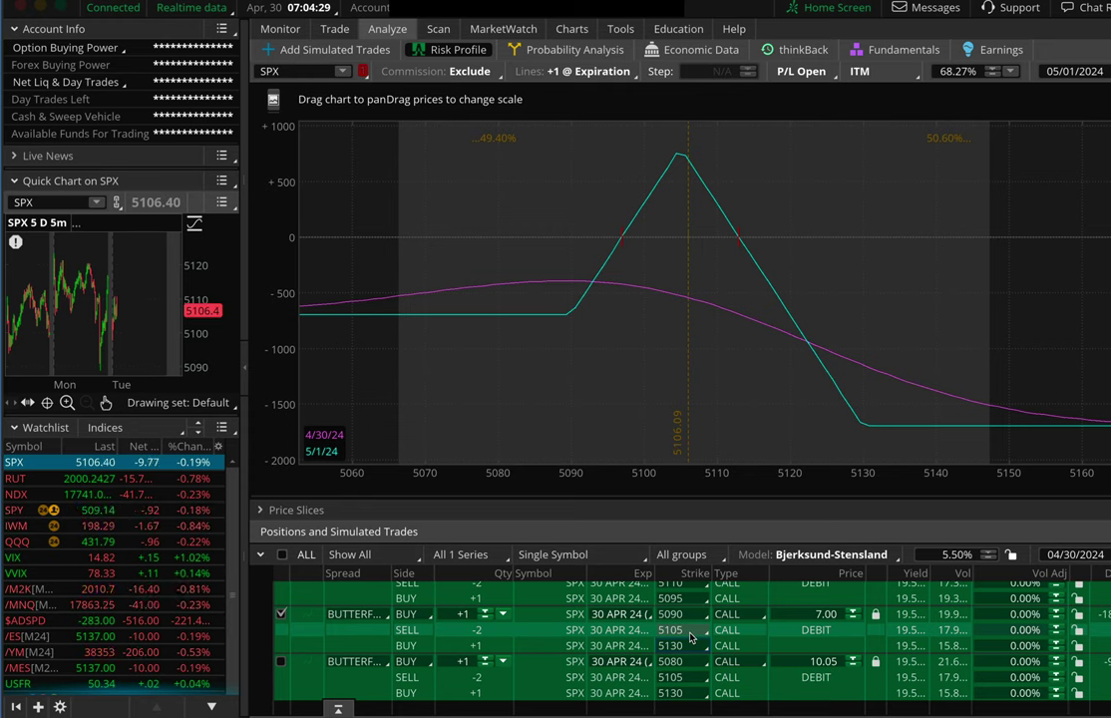
{"action": "left_click", "coordinate": [692, 619]}
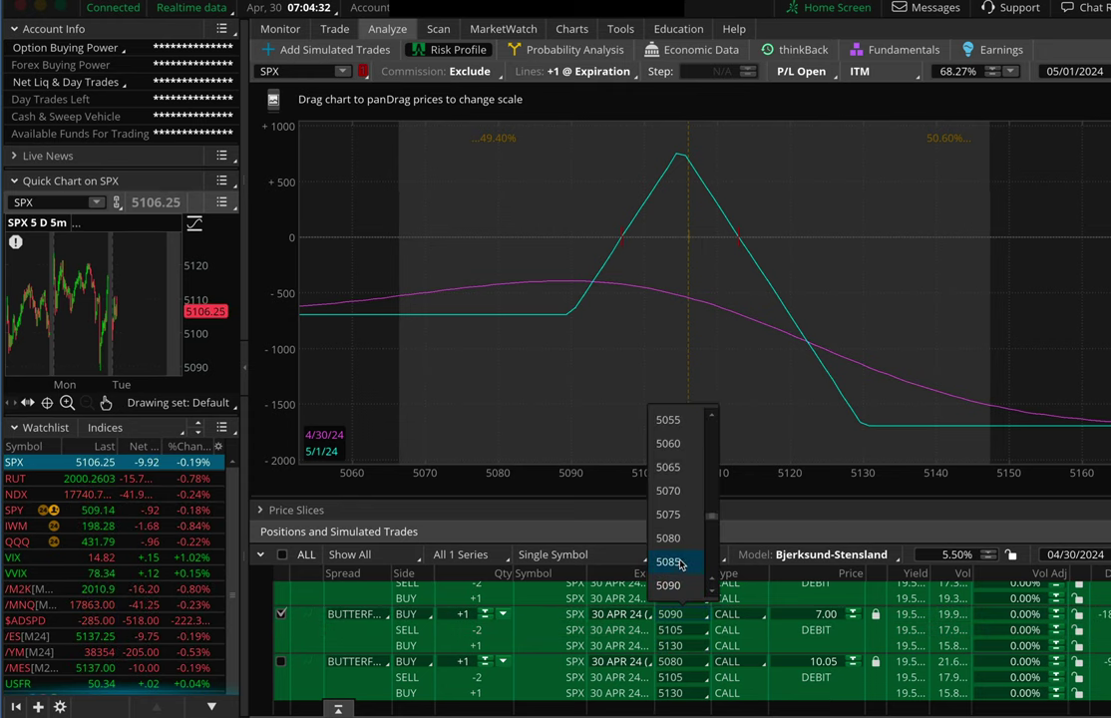
{"action": "left_click", "coordinate": [681, 563]}
{"action": "left_click", "coordinate": [688, 646]}
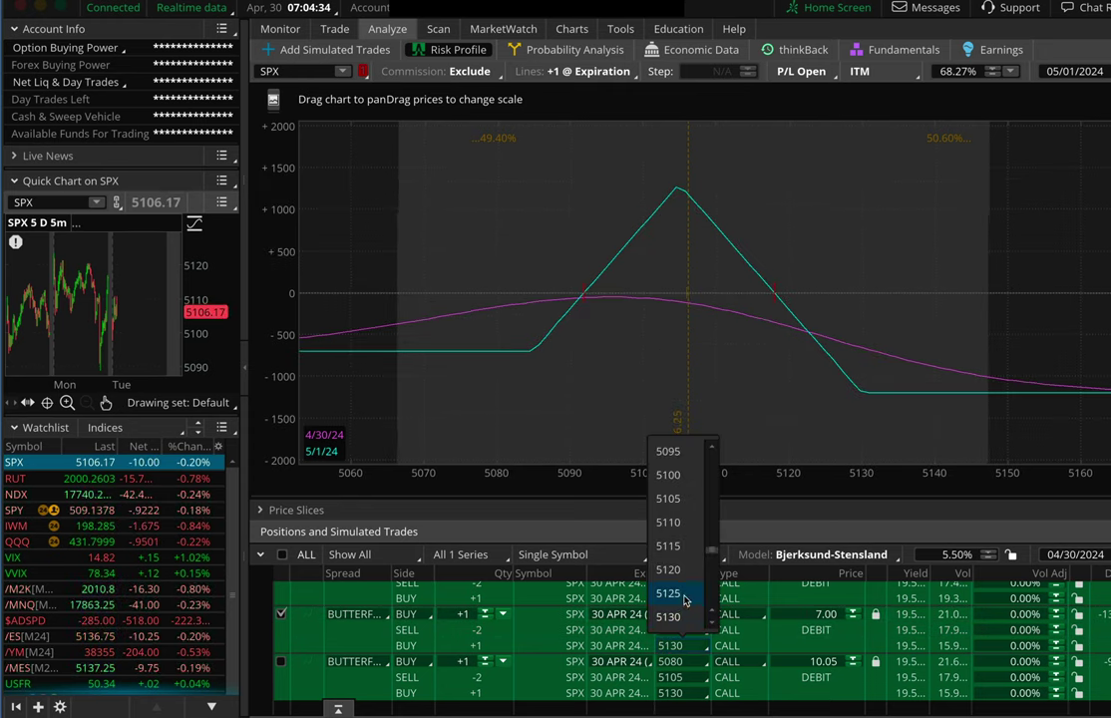
{"action": "left_click", "coordinate": [668, 594]}
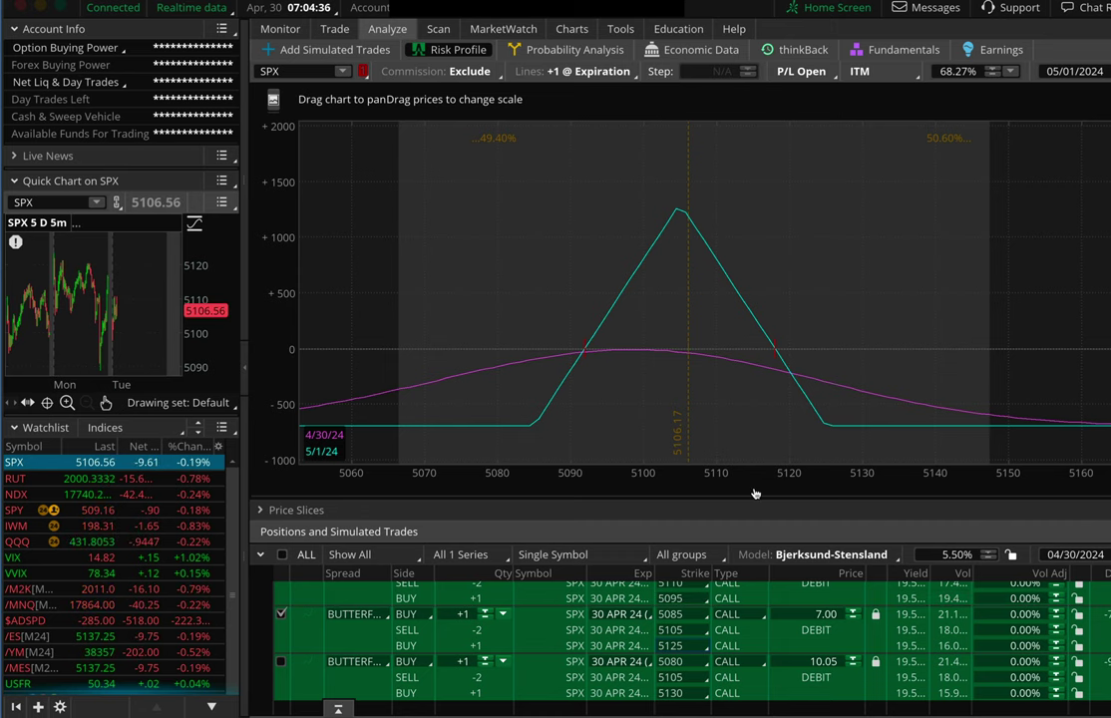
{"action": "left_click", "coordinate": [897, 631]}
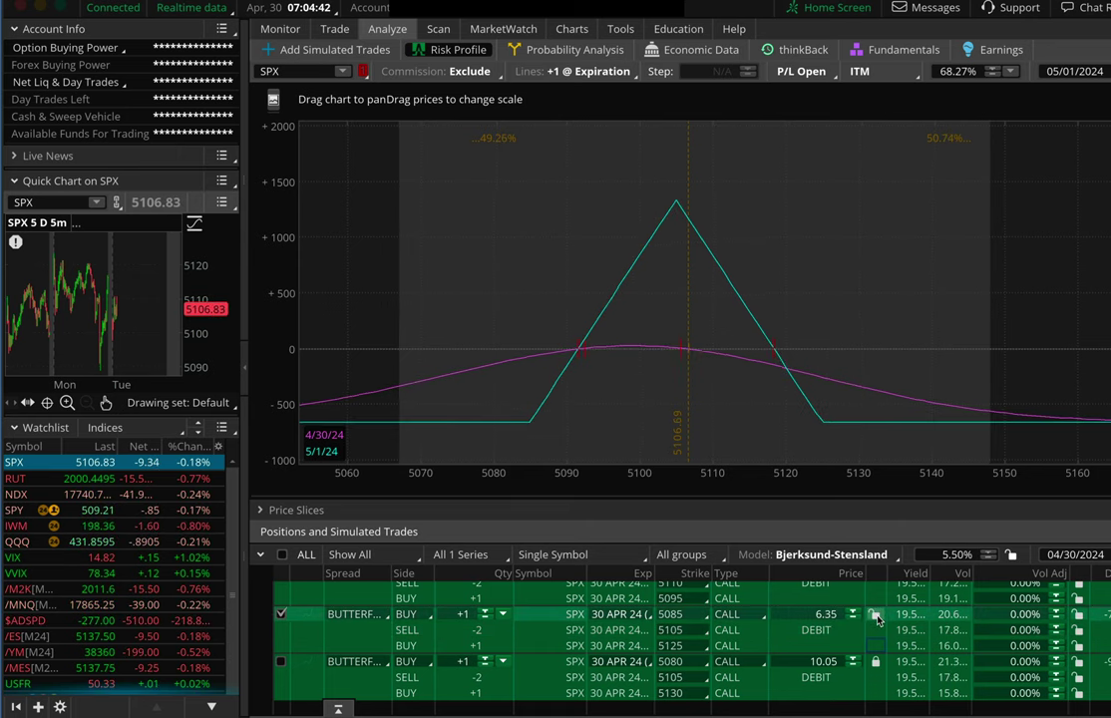
- Plot the 5095/5110/5125 butterfly instead and recenter it on a 5105 sell strike with outer buy strikes of 5090 and 5120
{"action": "scroll", "coordinate": [788, 663], "scroll_direction": "up", "scroll_amount": 1}
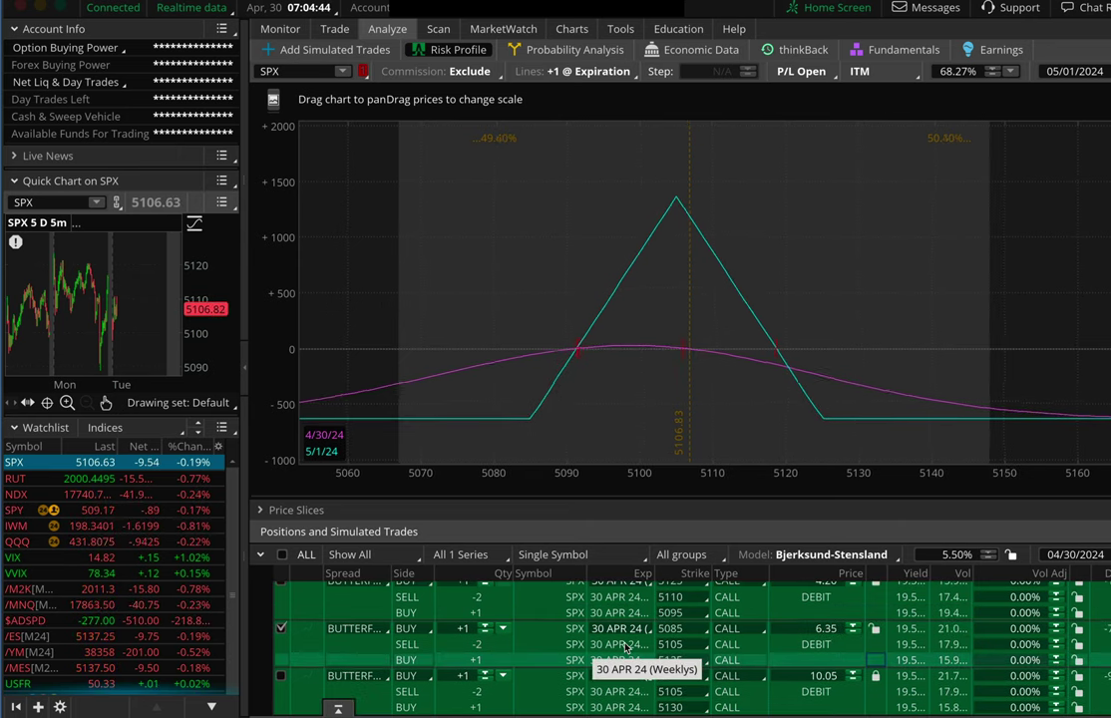
{"action": "left_click", "coordinate": [281, 636]}
{"action": "left_click", "coordinate": [280, 588]}
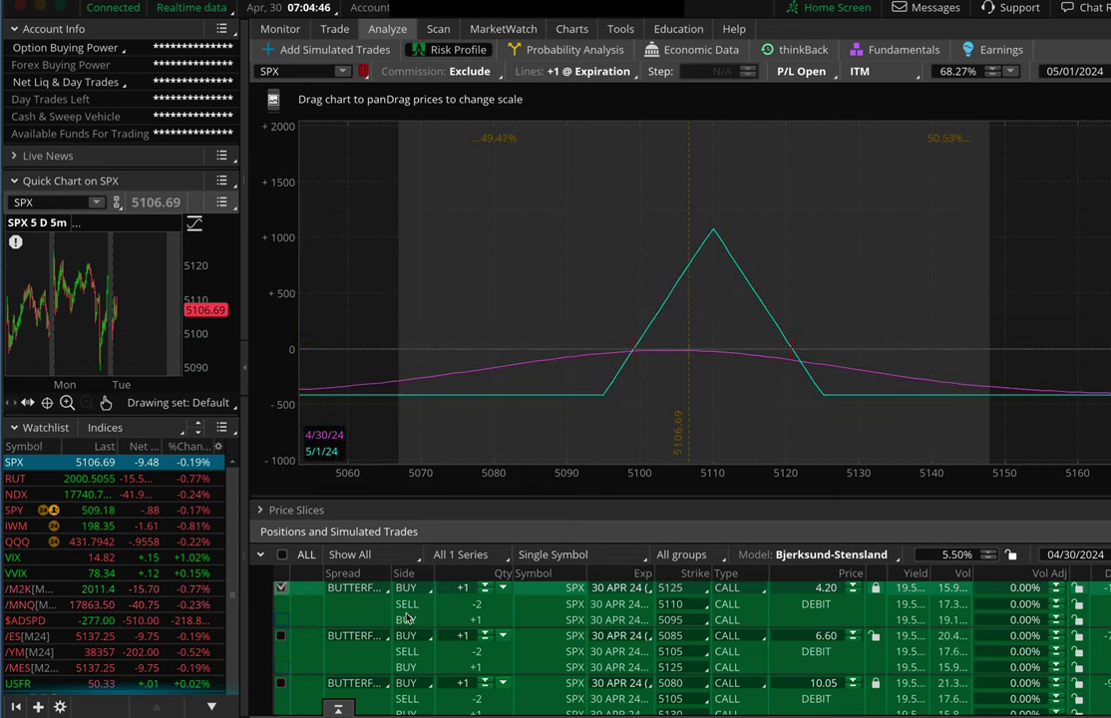
{"action": "scroll", "coordinate": [666, 632], "scroll_direction": "up", "scroll_amount": 1}
{"action": "left_click", "coordinate": [667, 619]}
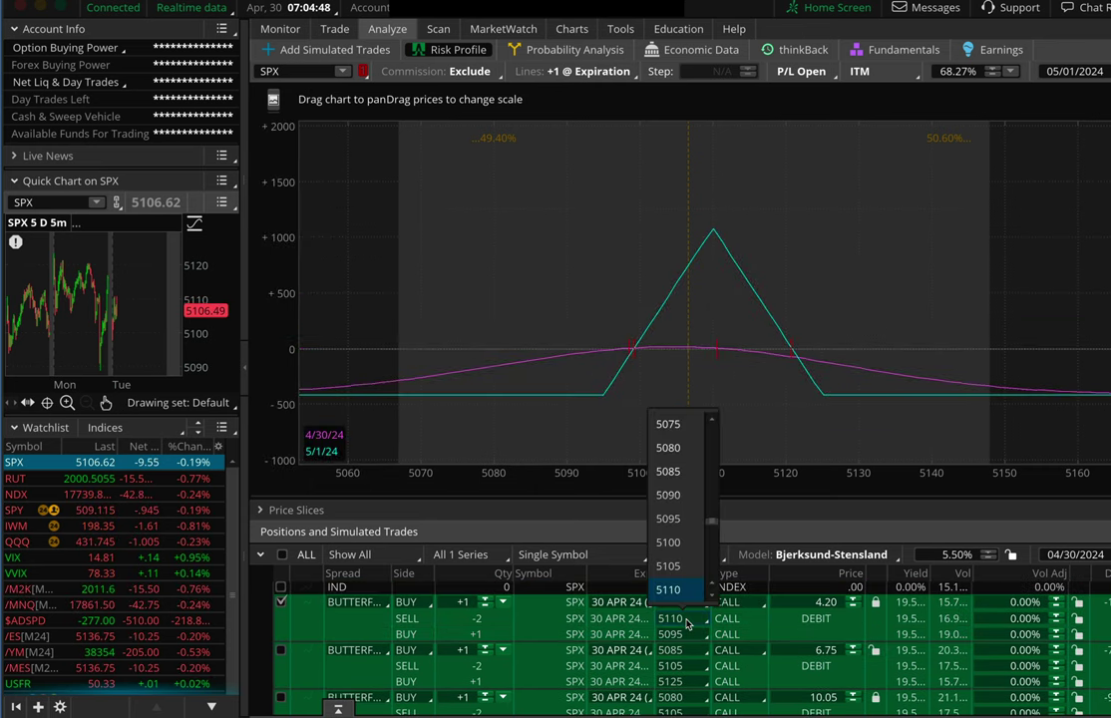
{"action": "left_click", "coordinate": [678, 567]}
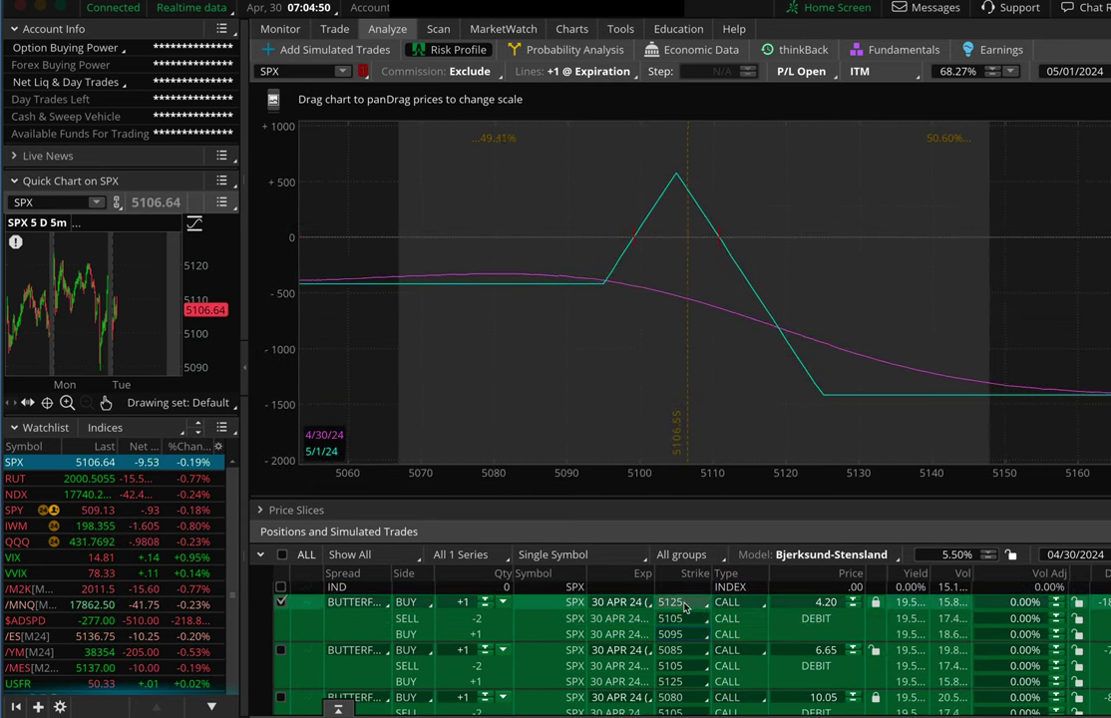
{"action": "left_click", "coordinate": [684, 603]}
{"action": "left_click", "coordinate": [682, 551]}
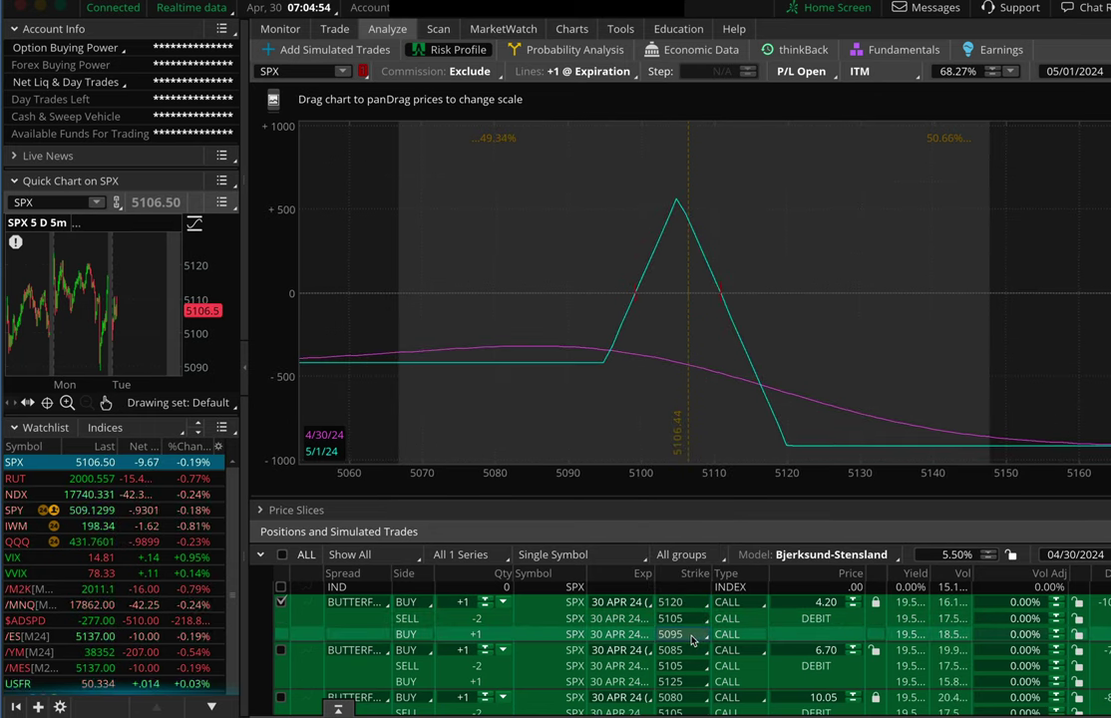
{"action": "left_click", "coordinate": [694, 640]}
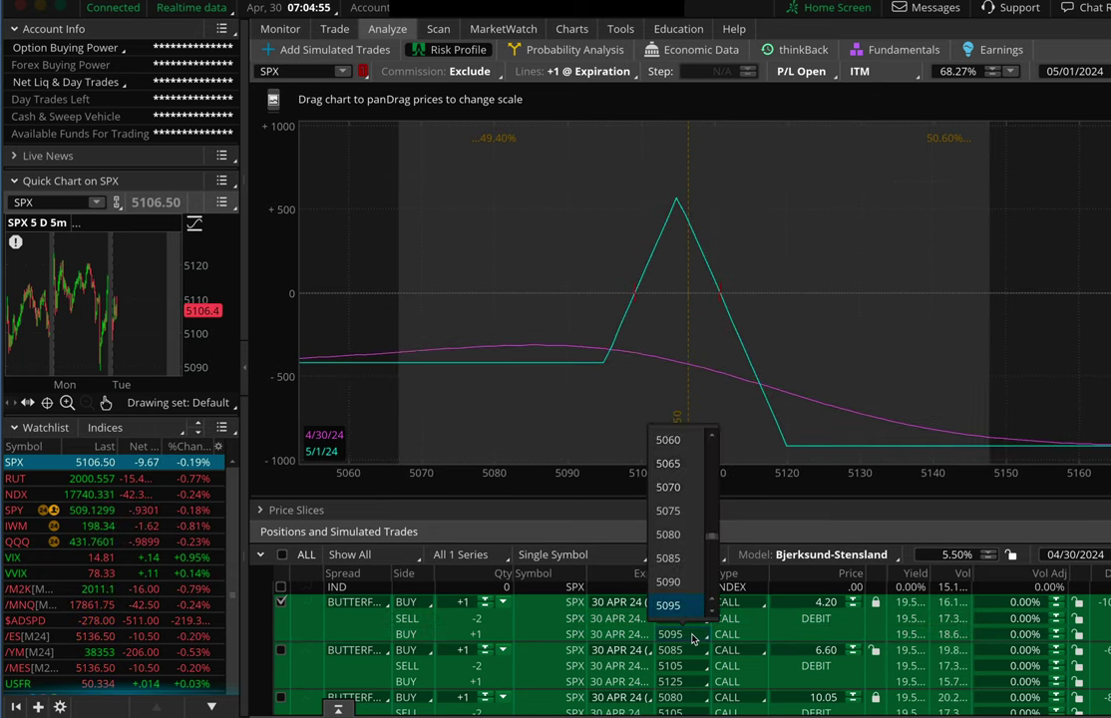
{"action": "left_click", "coordinate": [668, 583]}
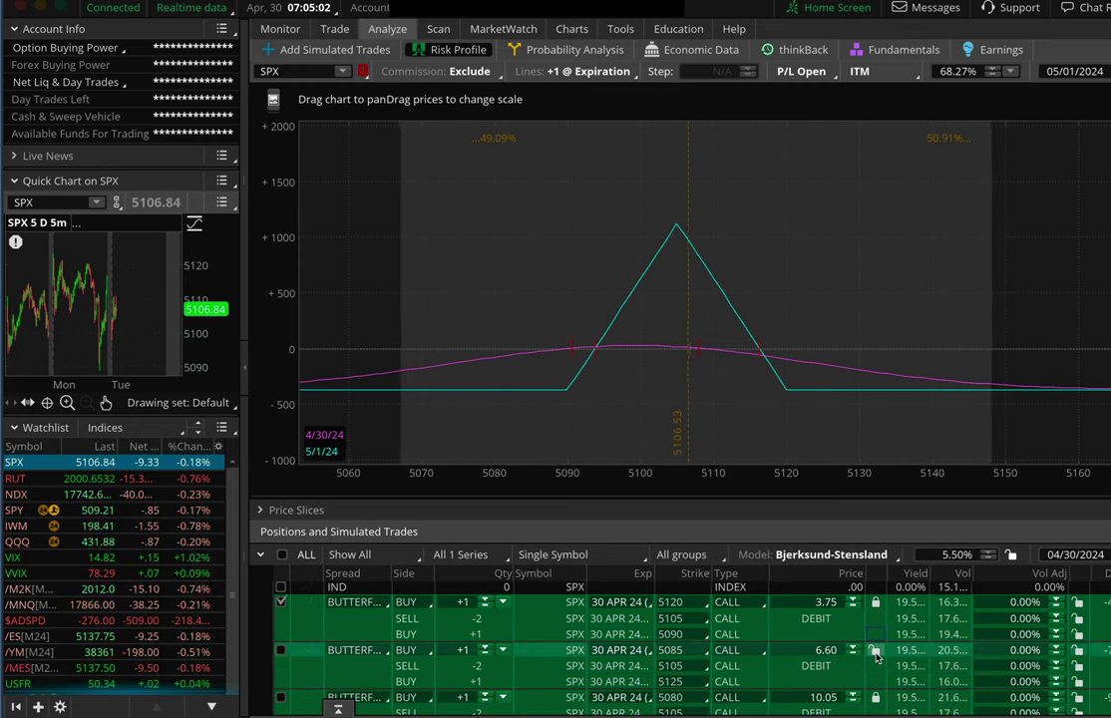
- Toggle the simulated butterflies in the risk profile until only the 5090/5105/5120 one is plotted
{"action": "scroll", "coordinate": [876, 664], "scroll_direction": "down", "scroll_amount": 2}
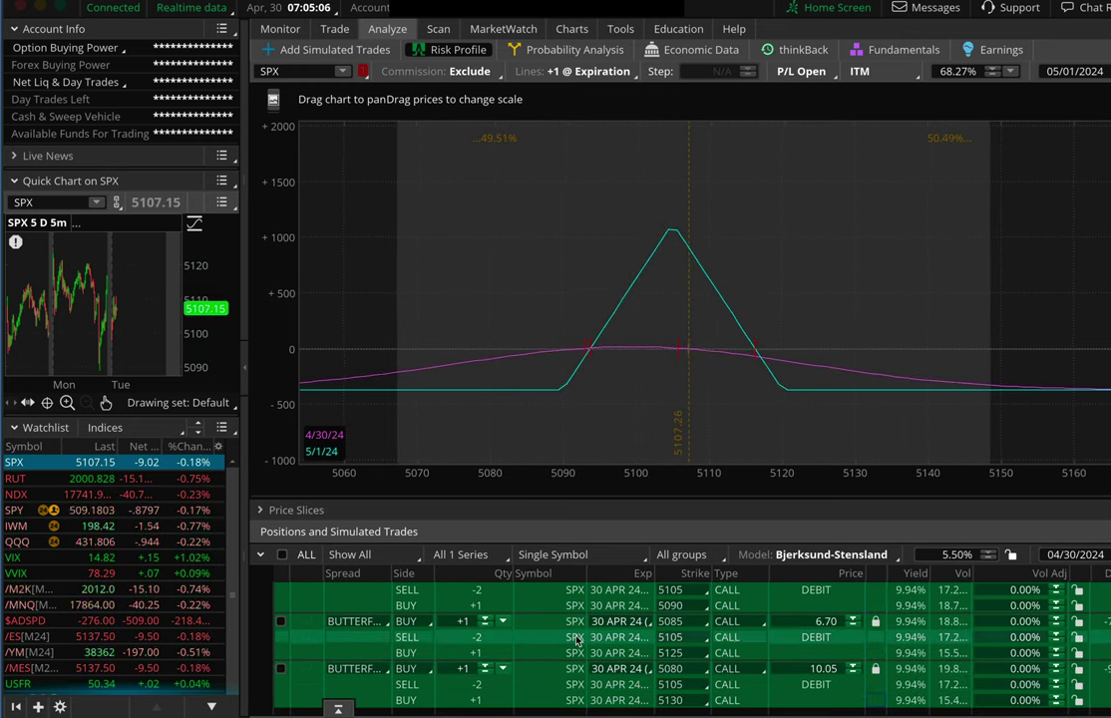
{"action": "scroll", "coordinate": [417, 648], "scroll_direction": "up", "scroll_amount": 2}
{"action": "scroll", "coordinate": [519, 648], "scroll_direction": "down", "scroll_amount": 1}
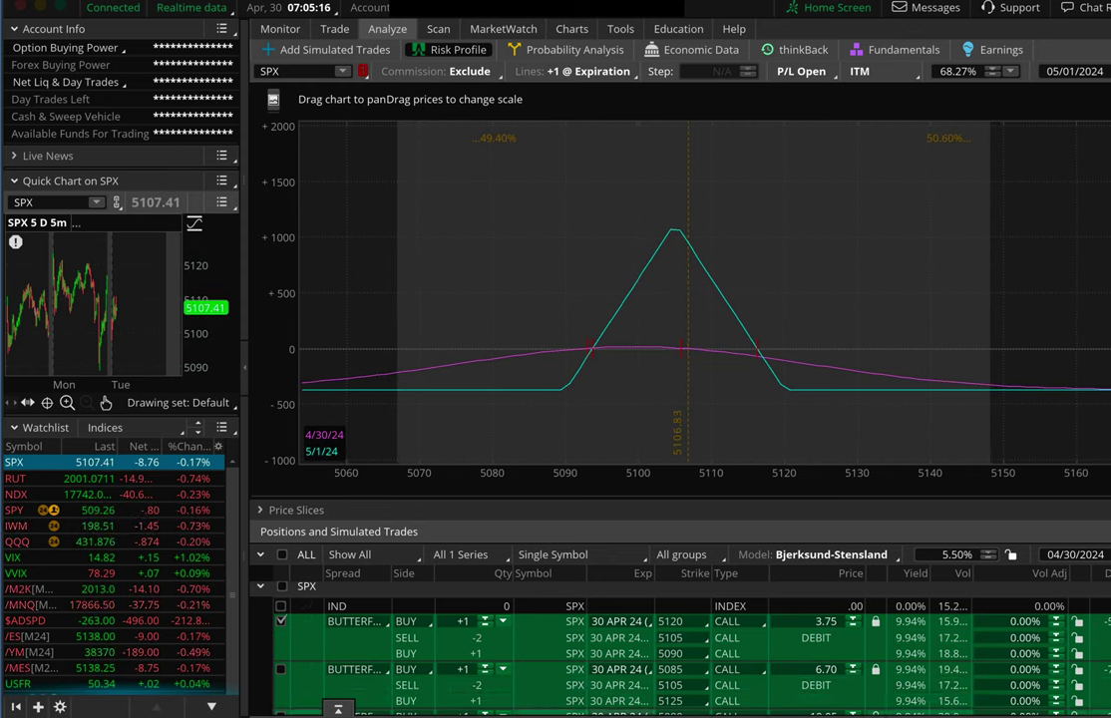
{"action": "left_click_drag", "start_coordinate": [563, 280], "coordinate": [612, 275]}
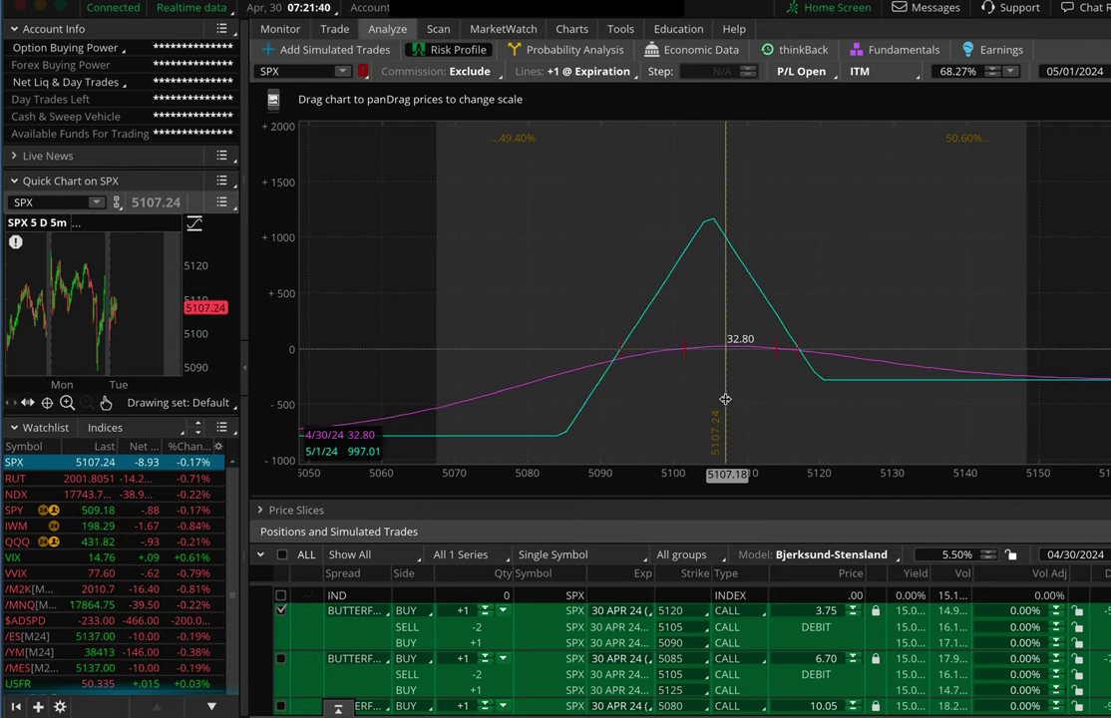
{"action": "left_click", "coordinate": [280, 609]}
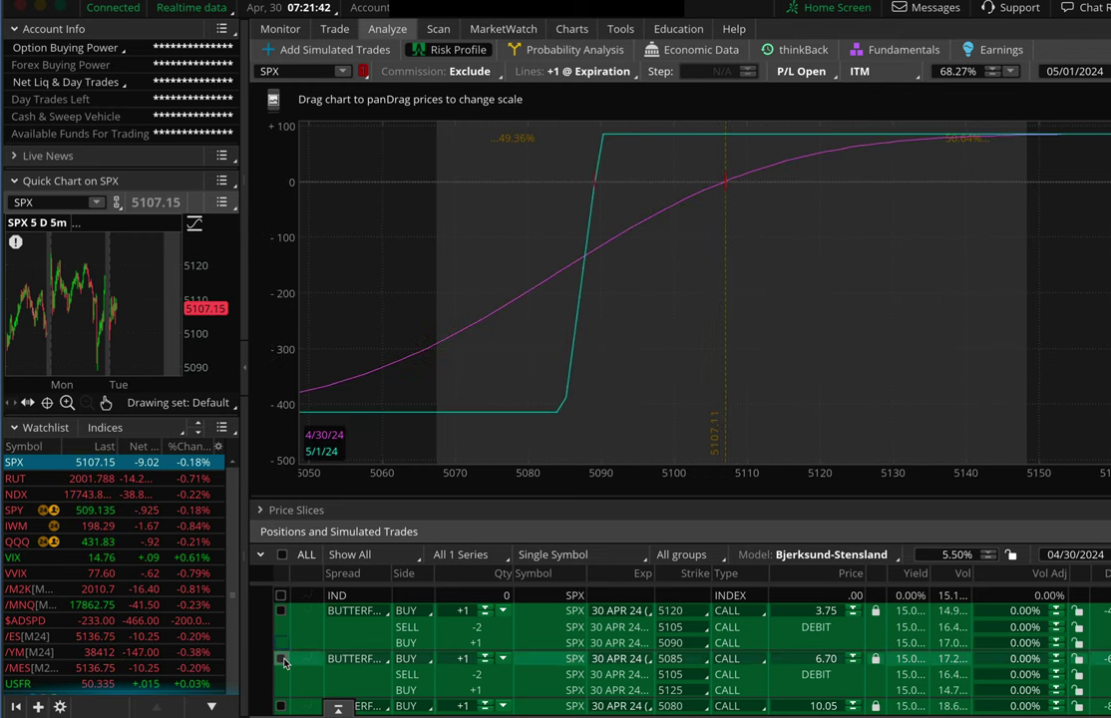
{"action": "left_click", "coordinate": [281, 661]}
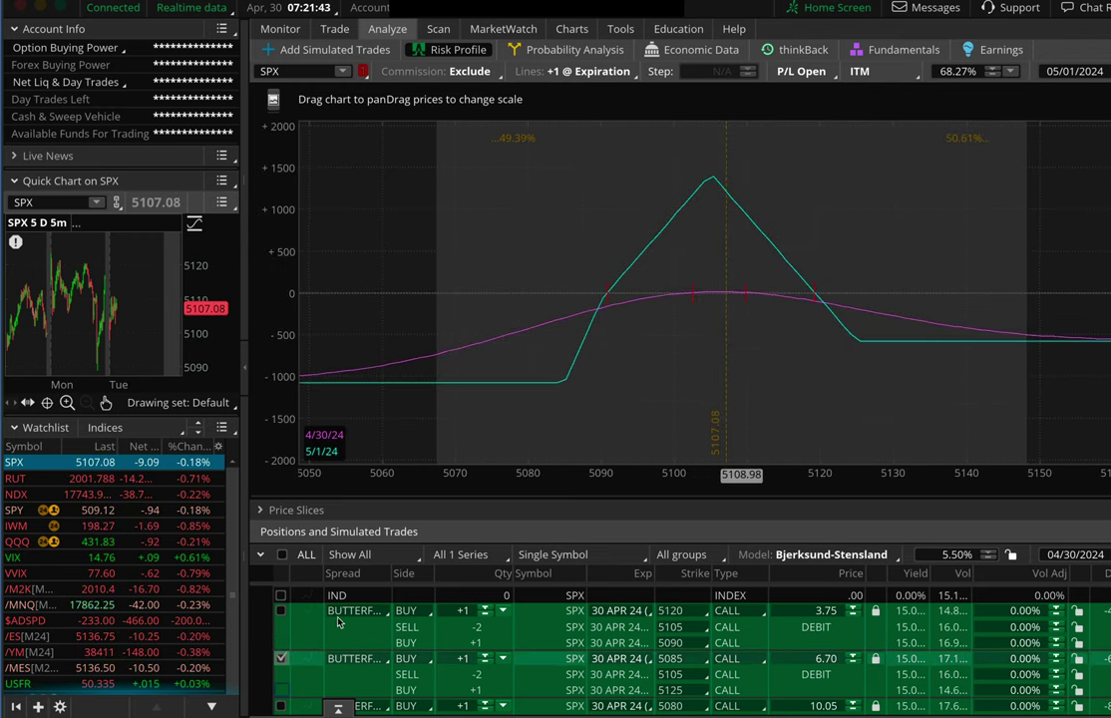
{"action": "left_click", "coordinate": [282, 658]}
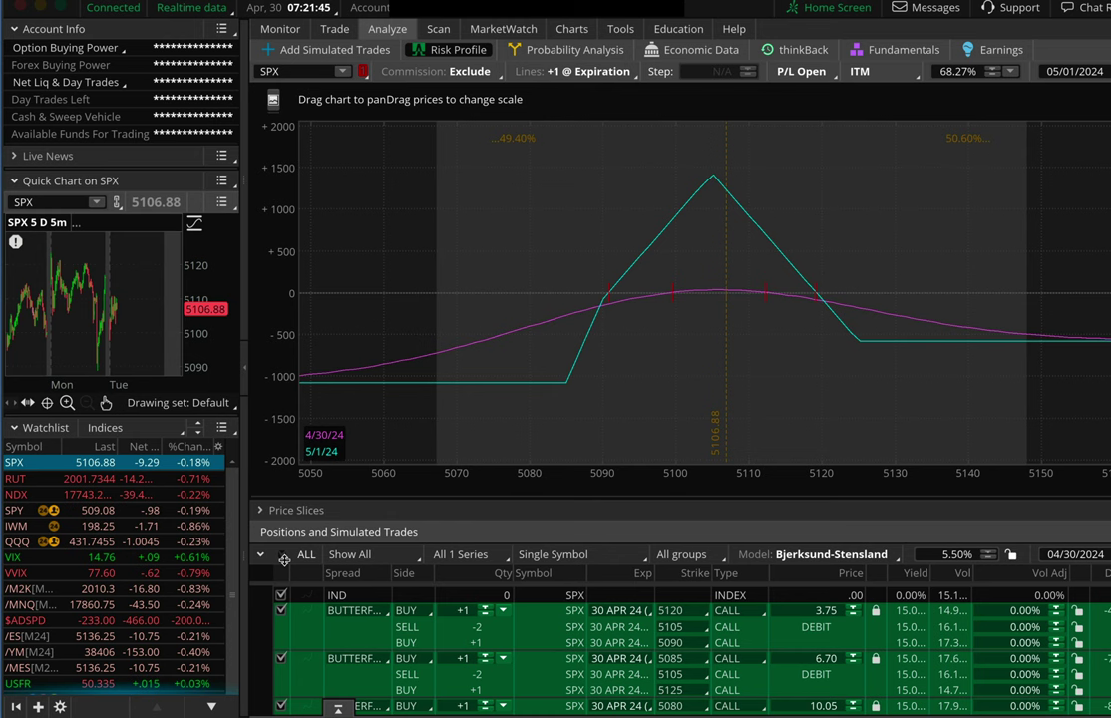
{"action": "left_click", "coordinate": [280, 611]}
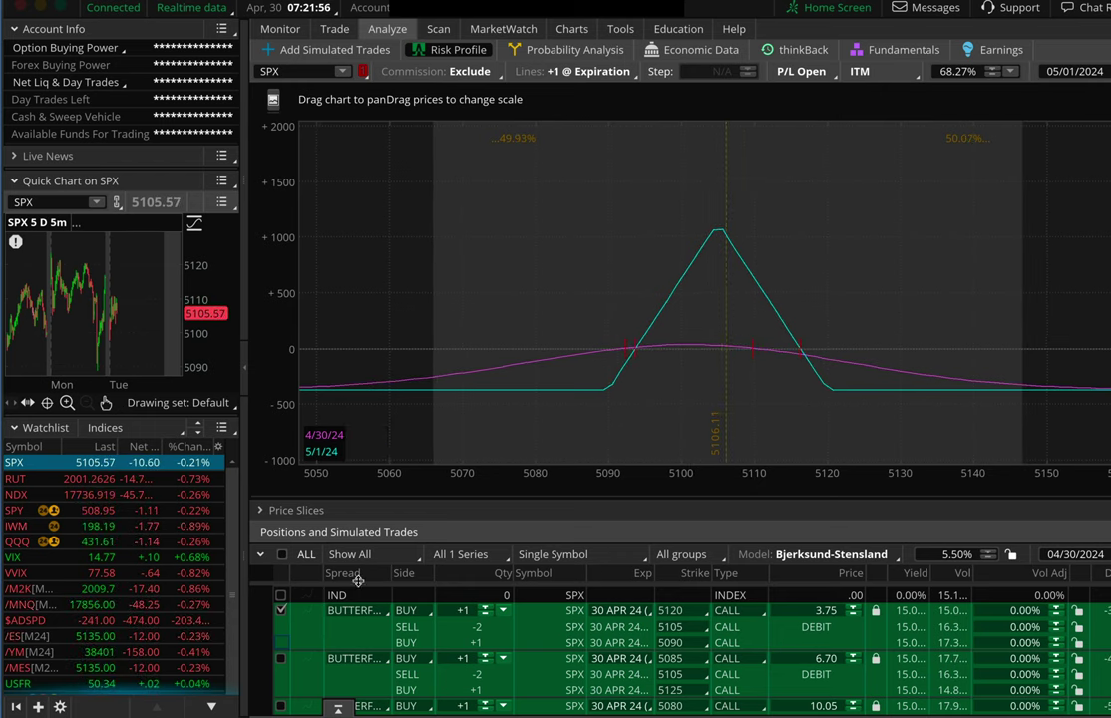
- View the 5085/5105/5125 butterfly's risk profile alone, followed by that of the 5080/5105/5130 butterfly
{"action": "left_click", "coordinate": [281, 610]}
{"action": "left_click", "coordinate": [280, 658]}
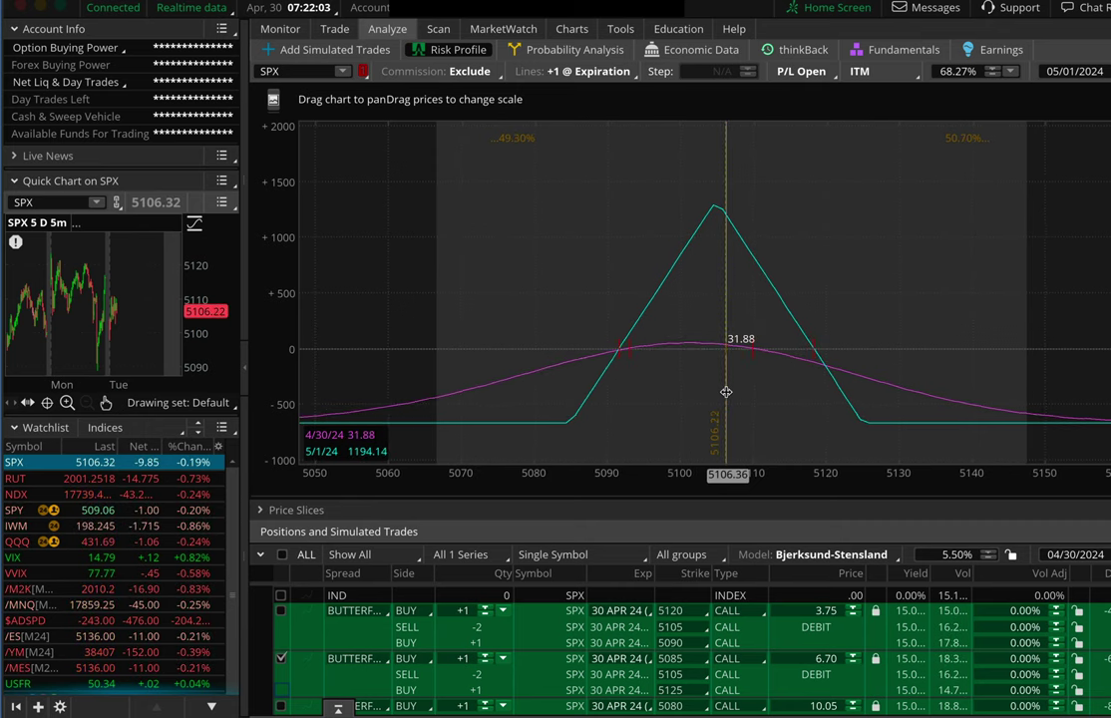
{"action": "left_click", "coordinate": [283, 661]}
{"action": "left_click", "coordinate": [280, 705]}
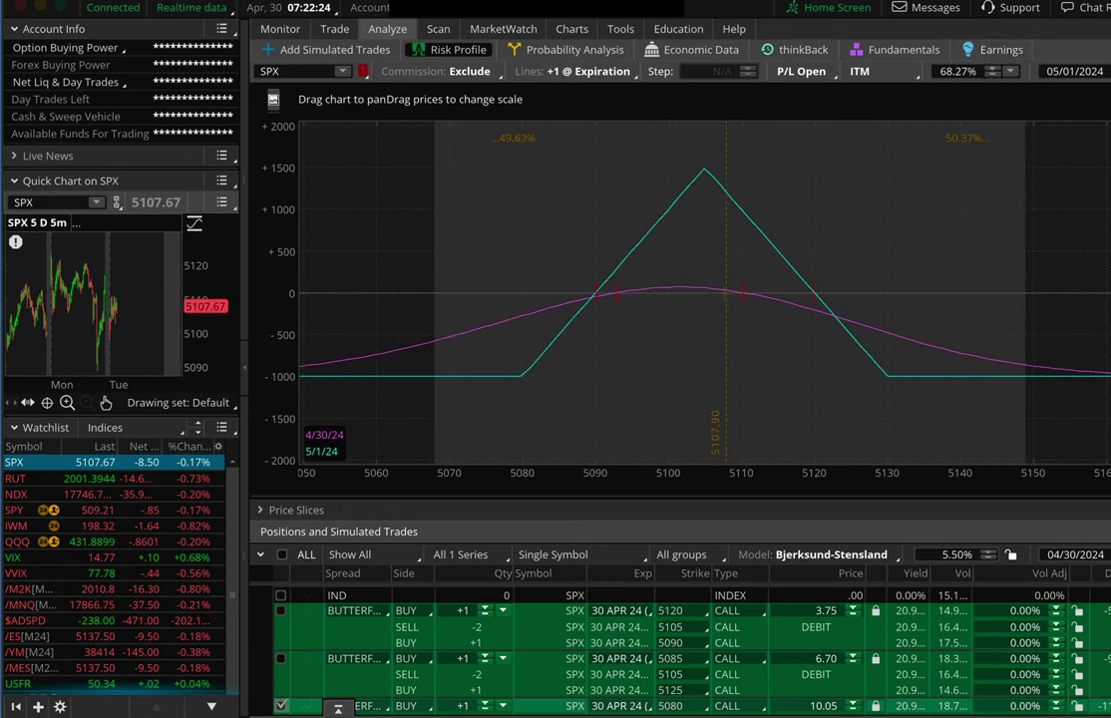
- Compare the current risk profiles of all three butterflies one at a time, from the narrowest 5090/5105/5120 to the widest 5080/5105/5130
{"action": "left_click", "coordinate": [955, 8]}
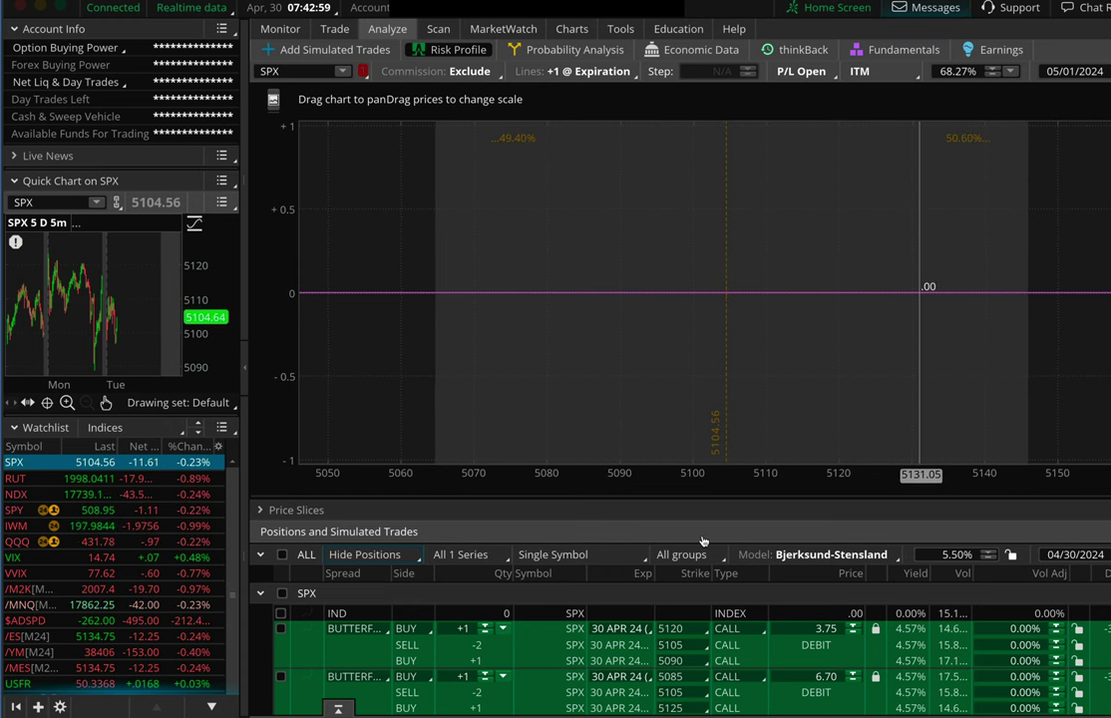
{"action": "left_click", "coordinate": [280, 630]}
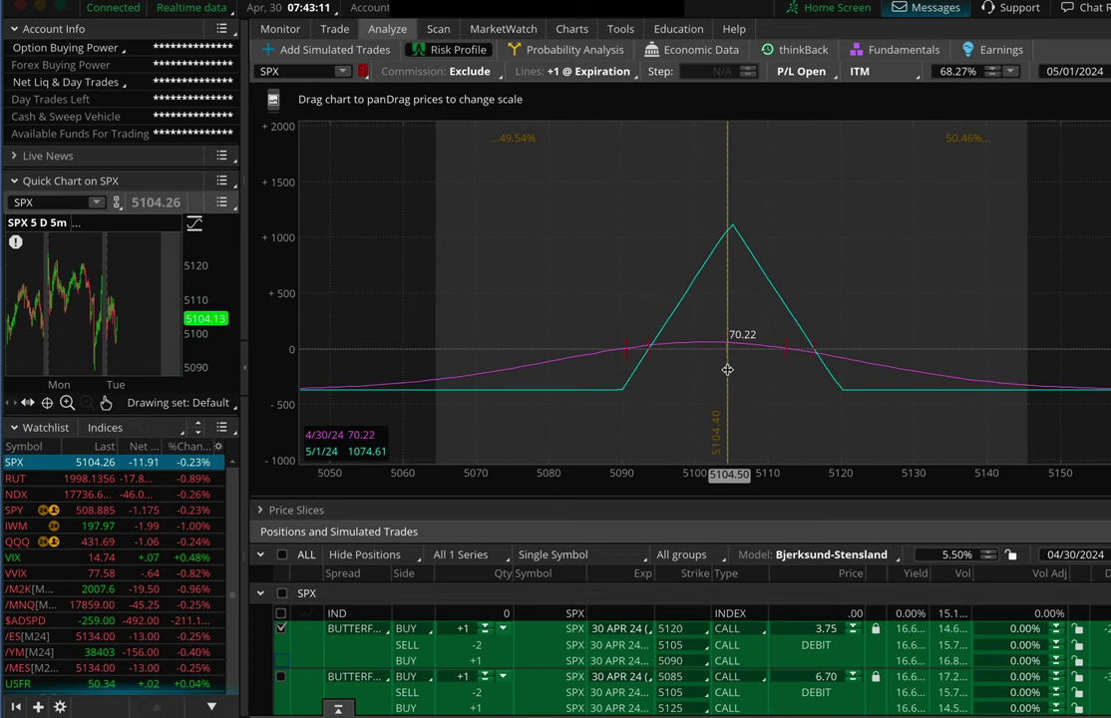
{"action": "left_click", "coordinate": [280, 628]}
{"action": "left_click", "coordinate": [281, 676]}
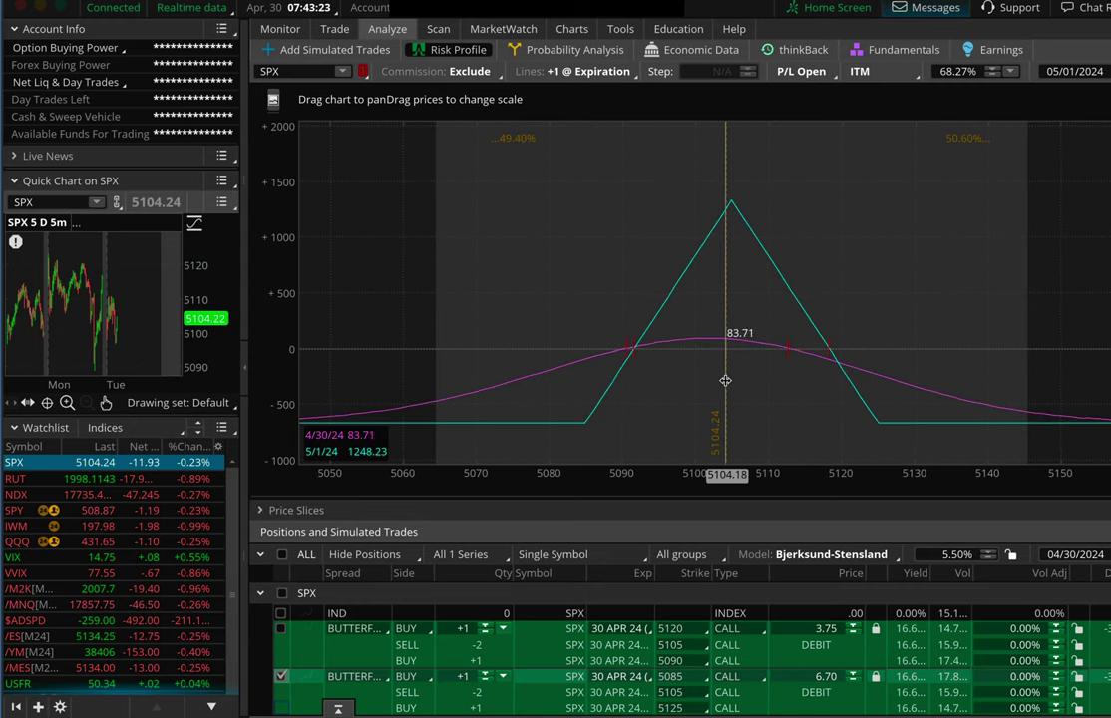
{"action": "left_click", "coordinate": [281, 676]}
{"action": "scroll", "coordinate": [299, 678], "scroll_direction": "down", "scroll_amount": 2}
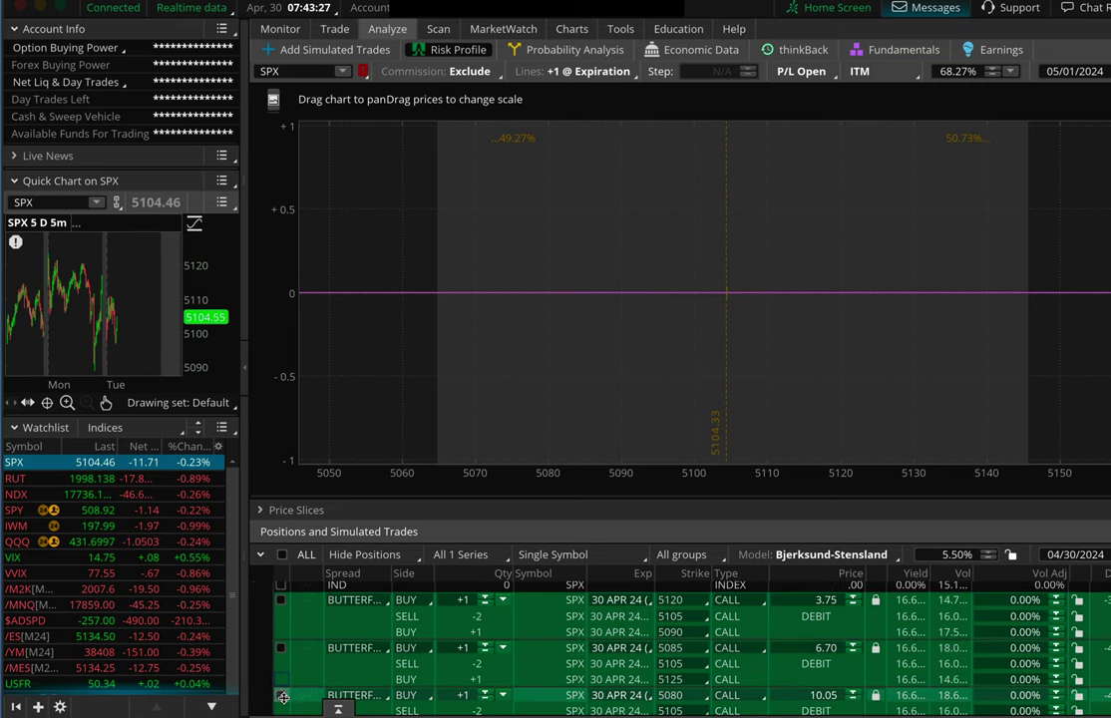
{"action": "left_click", "coordinate": [281, 698]}
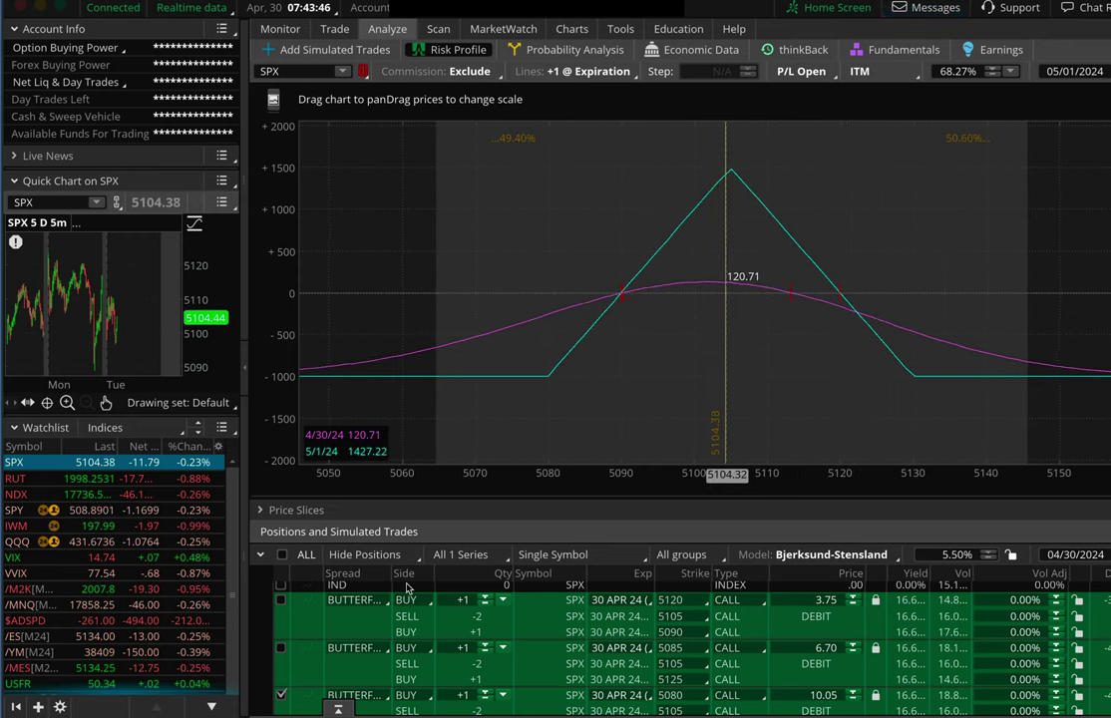
- Replace the widest butterfly's plot with the 5085/5105/5125 one, and that with the 5090/5105/5120 butterfly
{"action": "left_click", "coordinate": [280, 695]}
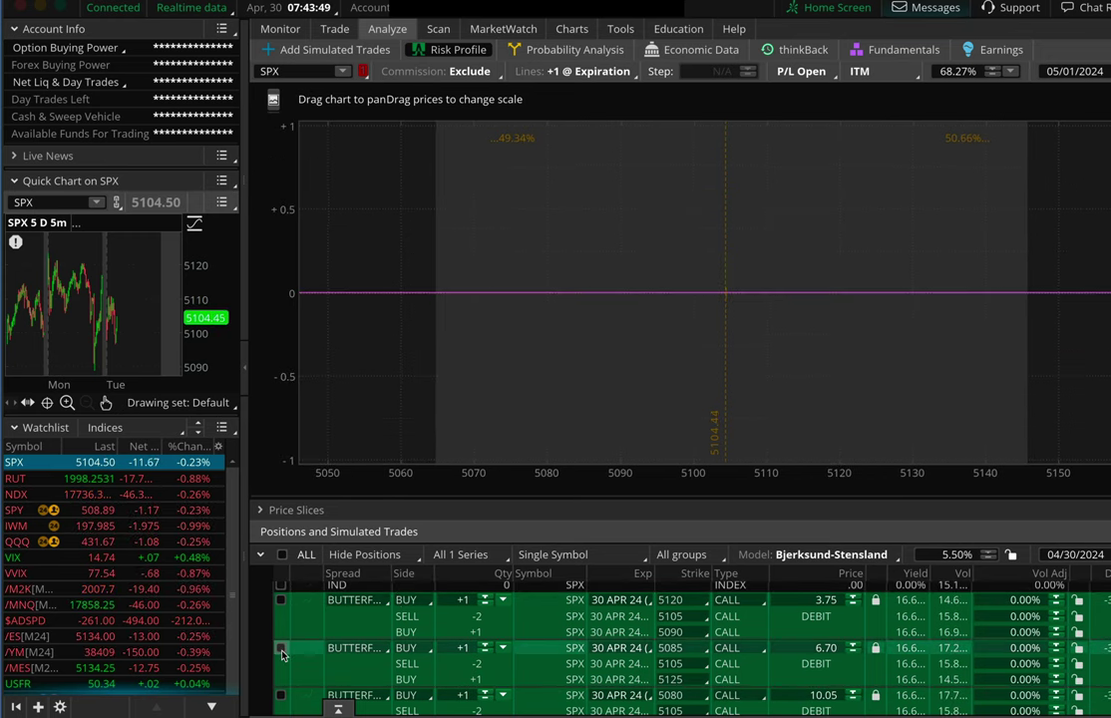
{"action": "left_click", "coordinate": [280, 647]}
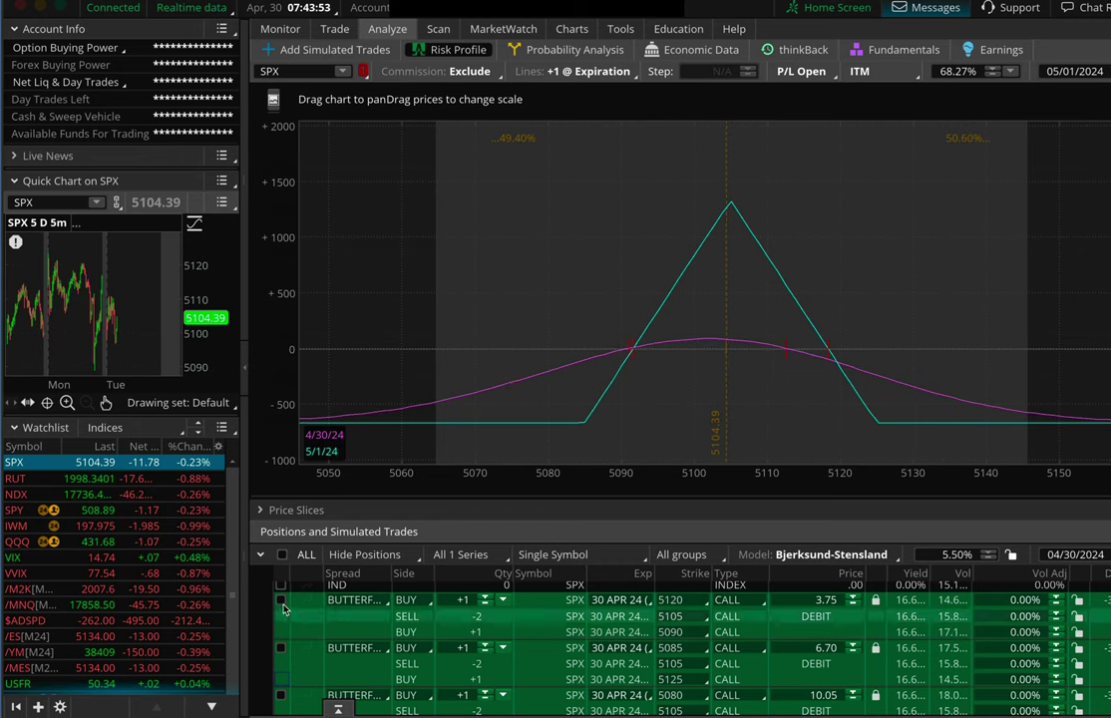
{"action": "left_click", "coordinate": [280, 647]}
{"action": "left_click", "coordinate": [280, 600]}
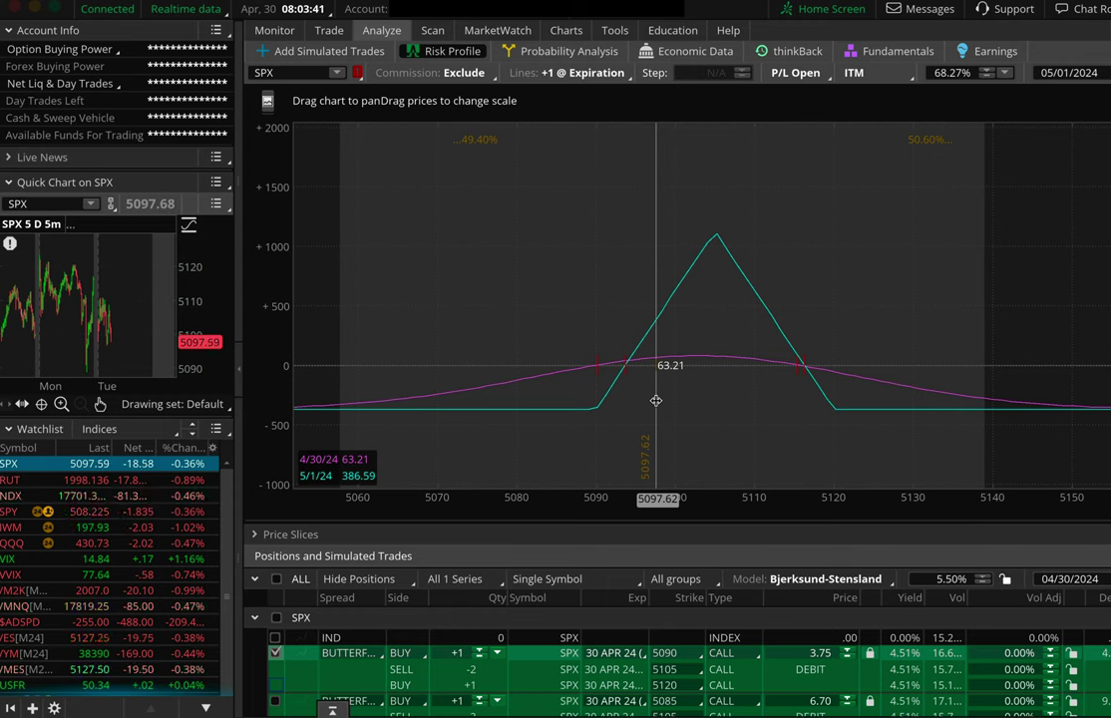
- Check the 5085/5105/5125 butterfly's updated profile and plot the 5080/5105/5130 butterfly in its place
{"action": "left_click", "coordinate": [277, 702]}
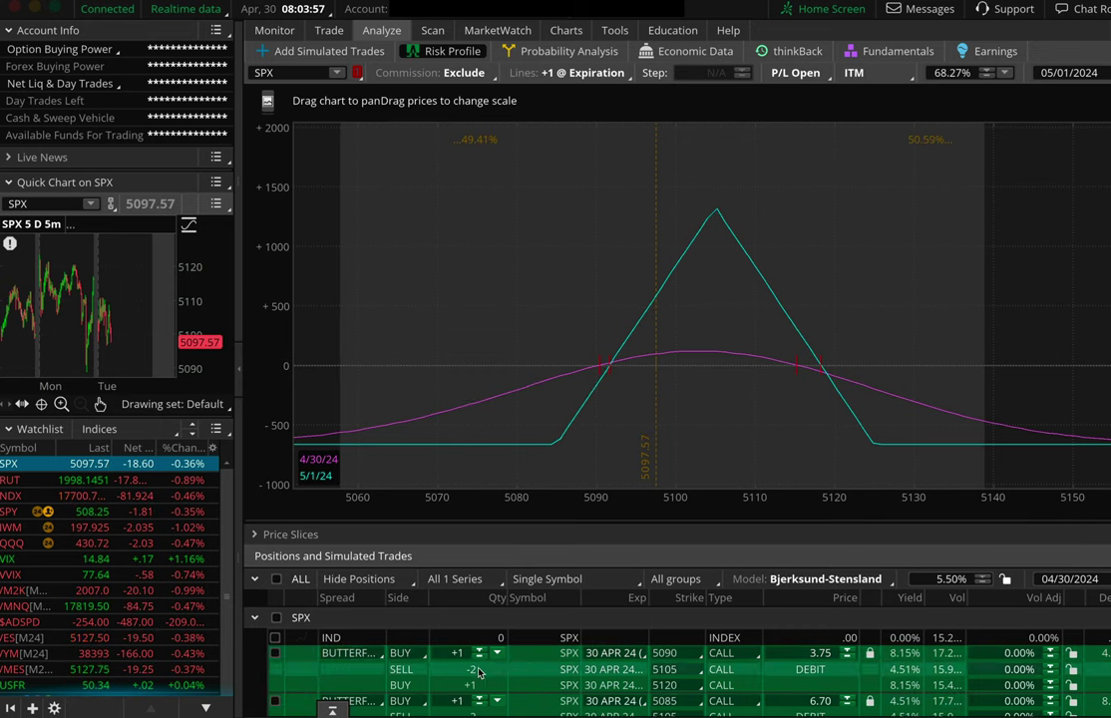
{"action": "scroll", "coordinate": [399, 678], "scroll_direction": "down", "scroll_amount": 2}
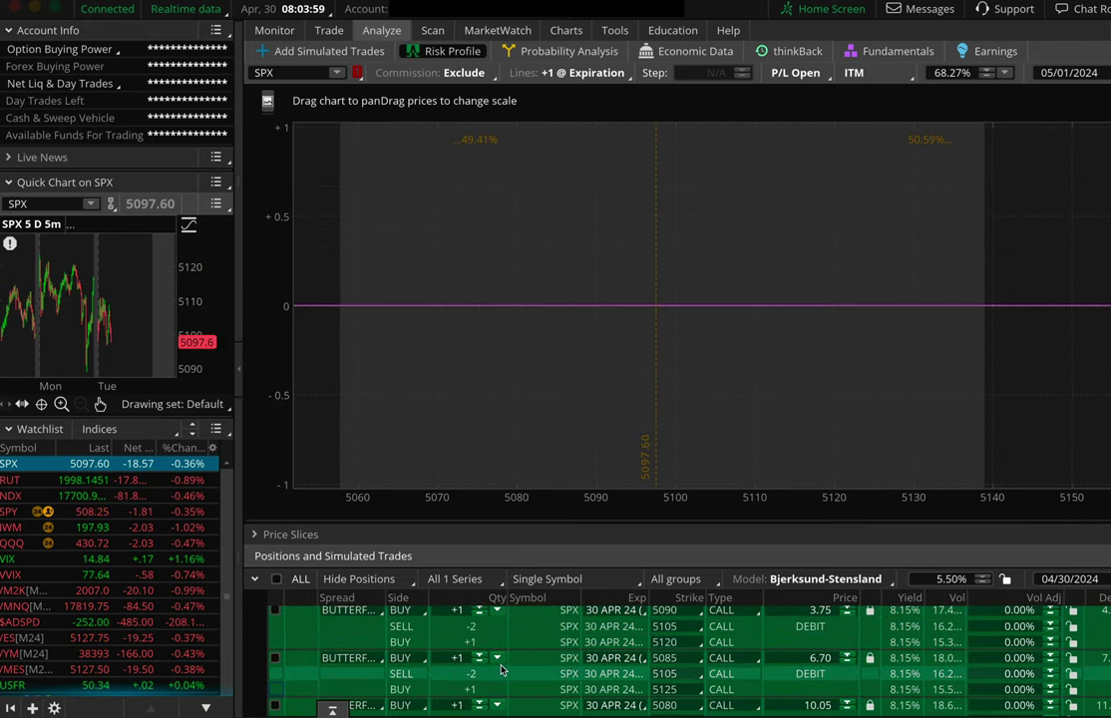
{"action": "left_click", "coordinate": [276, 697]}
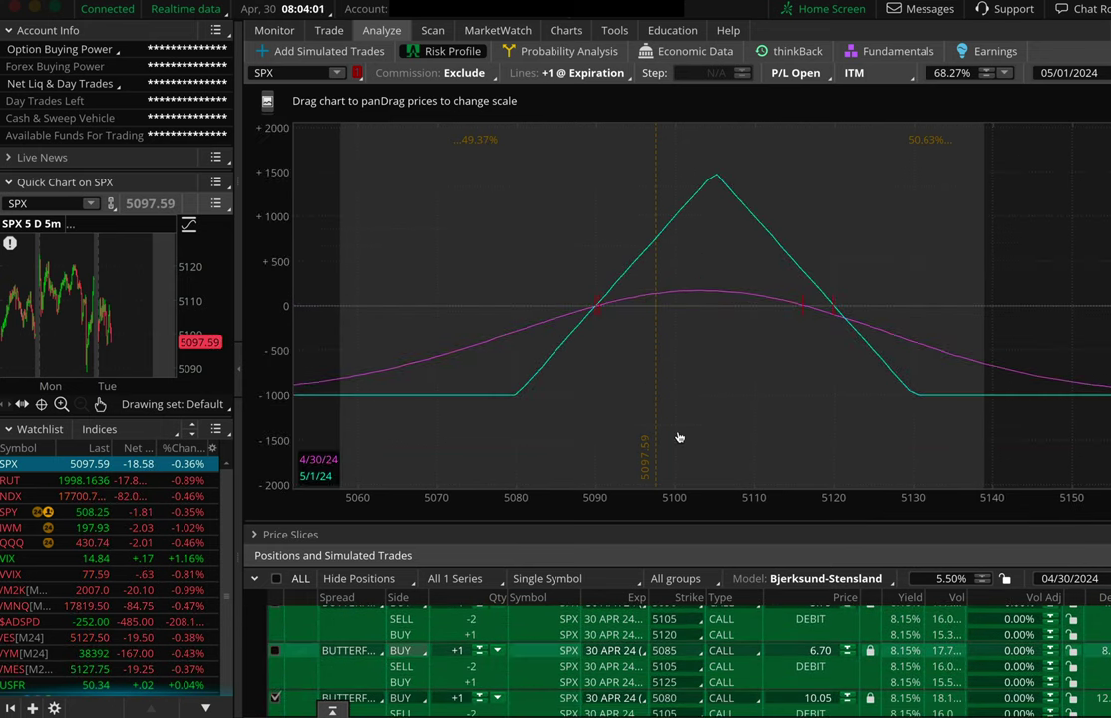
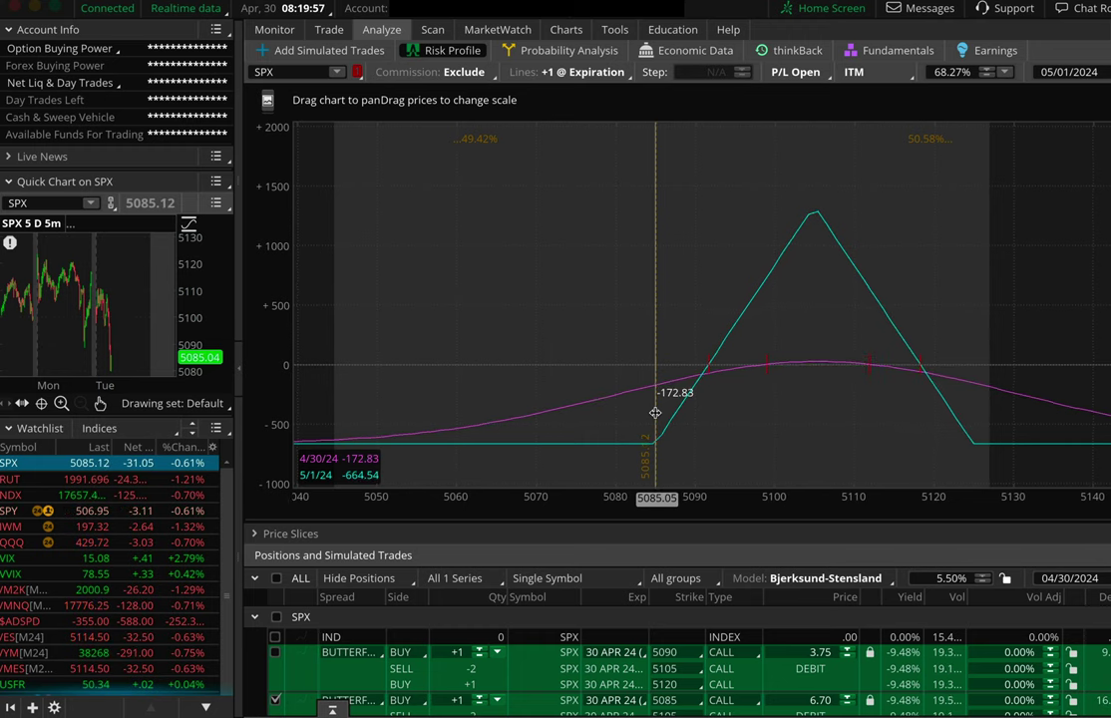
- Remove the 5085/5105/5125 butterfly from the risk profile and plot only the 5080/5105/5130 butterfly
{"action": "left_click", "coordinate": [277, 701]}
{"action": "scroll", "coordinate": [300, 688], "scroll_direction": "down", "scroll_amount": 1}
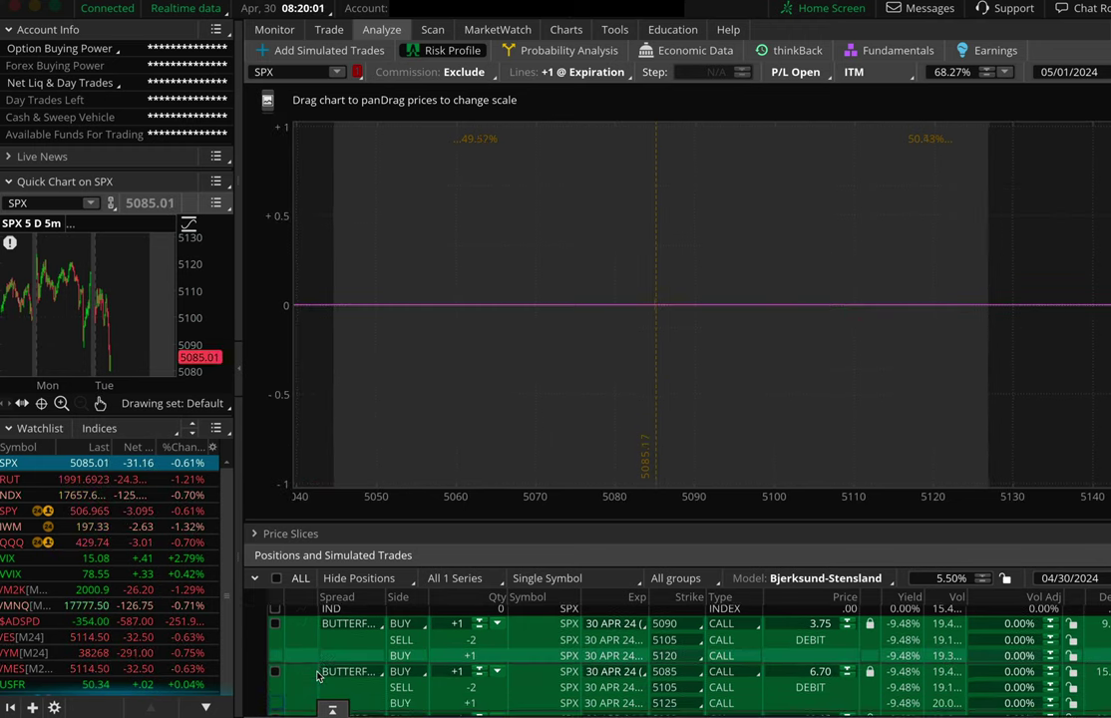
{"action": "scroll", "coordinate": [300, 688], "scroll_direction": "down", "scroll_amount": 1}
{"action": "left_click", "coordinate": [276, 702]}
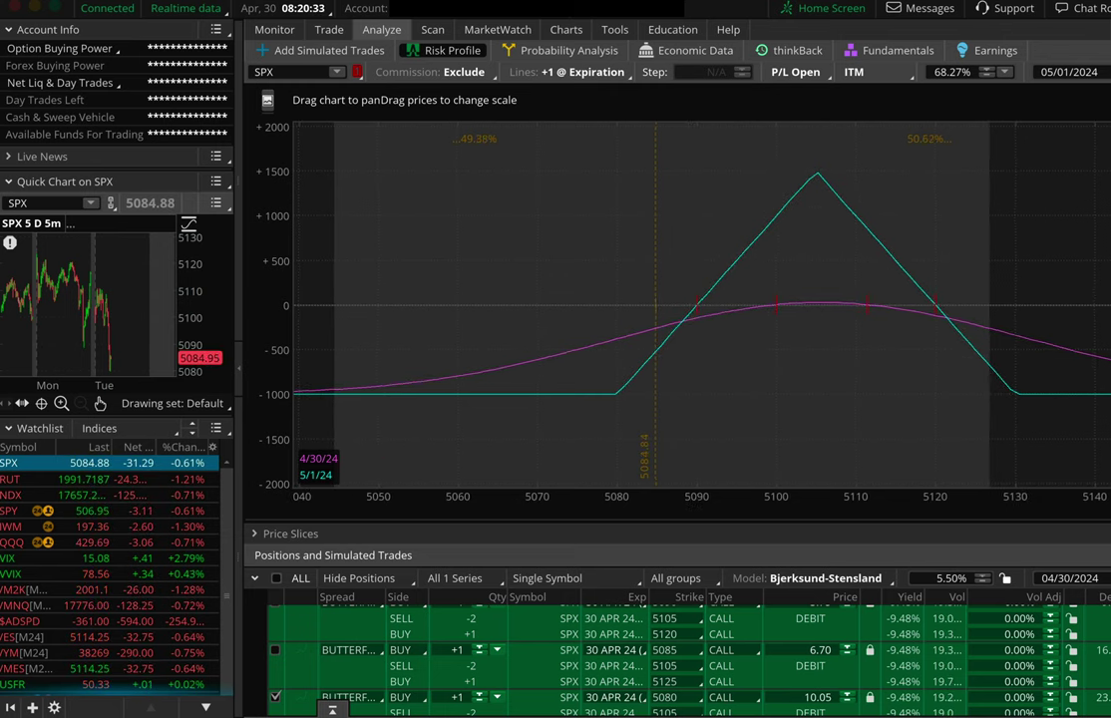
- Replace the 5090/5105/5120 butterfly with the 5085/5105/5125 butterfly in the risk profile
{"action": "left_click", "coordinate": [923, 8]}
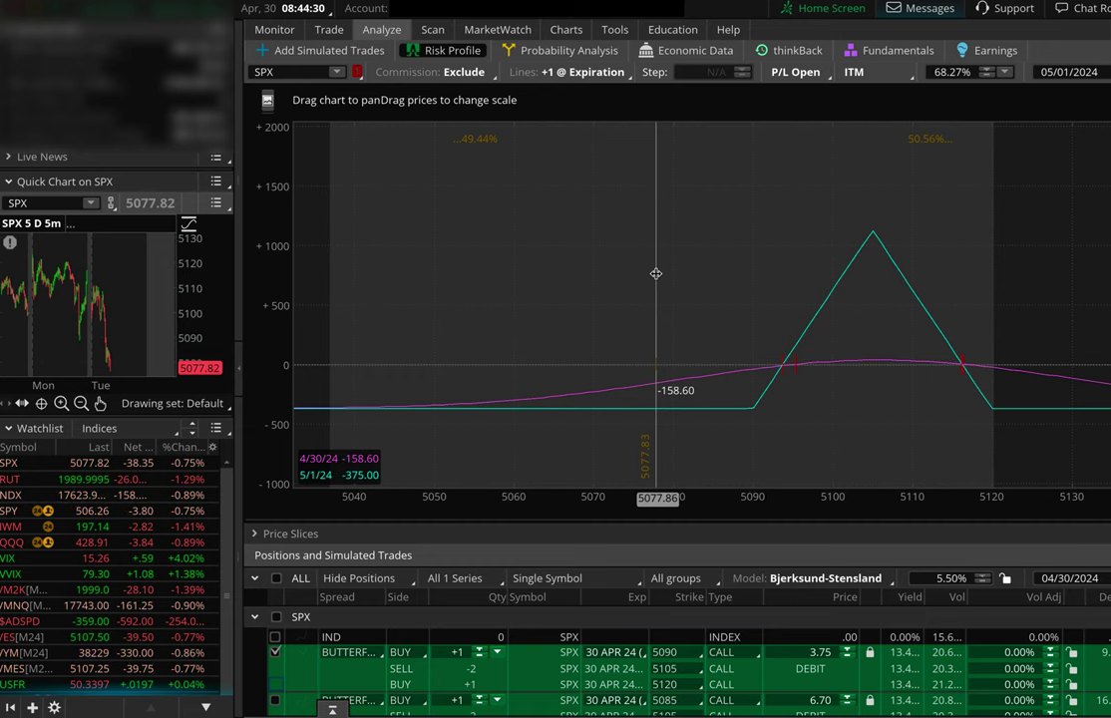
{"action": "left_click", "coordinate": [276, 652]}
{"action": "scroll", "coordinate": [317, 649], "scroll_direction": "down", "scroll_amount": 1}
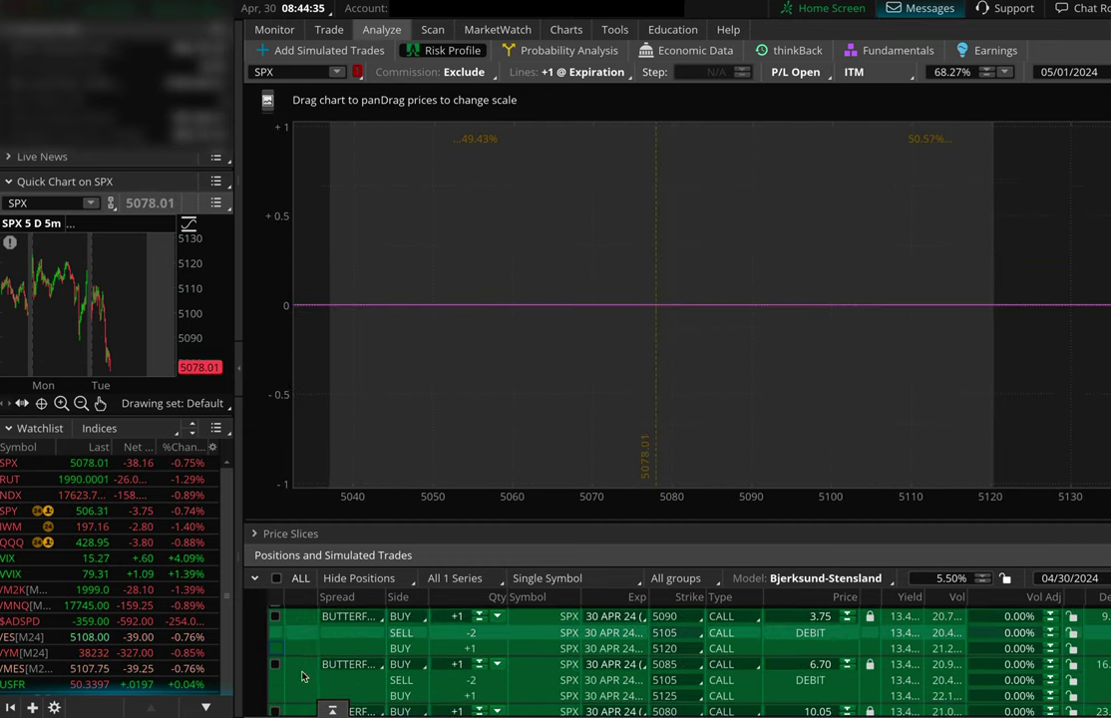
{"action": "left_click", "coordinate": [275, 664]}
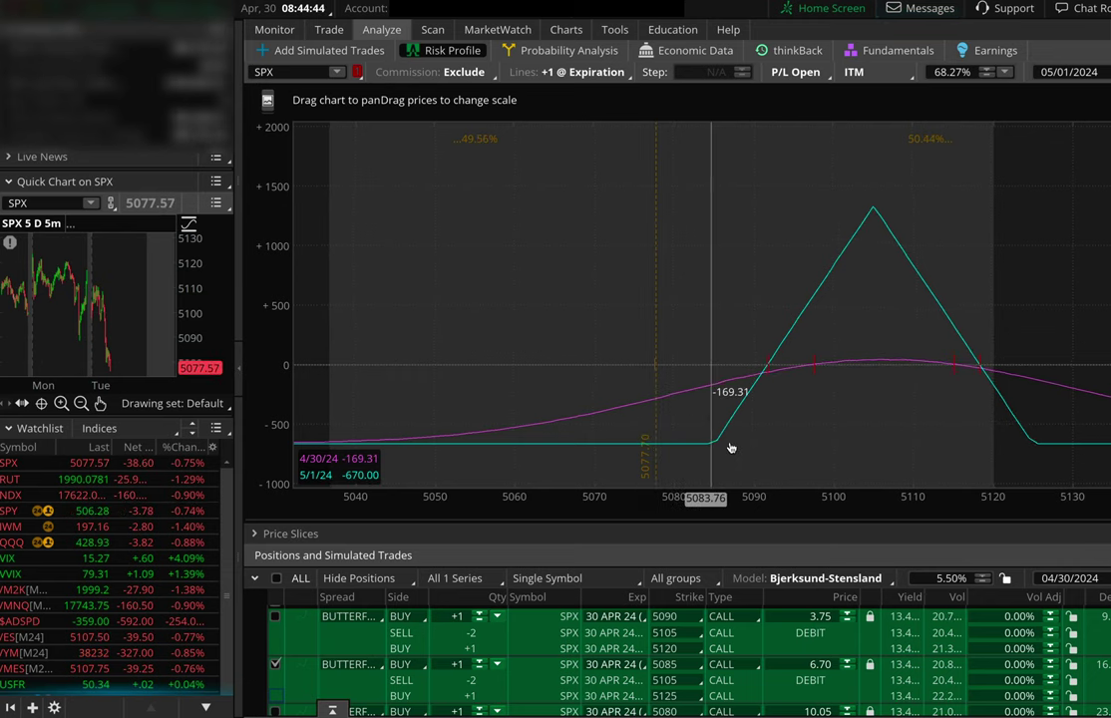
- Take the 5085/5105/5125 butterfly off the risk profile and plot the 5080/5105/5130 butterfly instead
{"action": "left_click", "coordinate": [277, 664]}
{"action": "scroll", "coordinate": [300, 654], "scroll_direction": "down", "scroll_amount": 1}
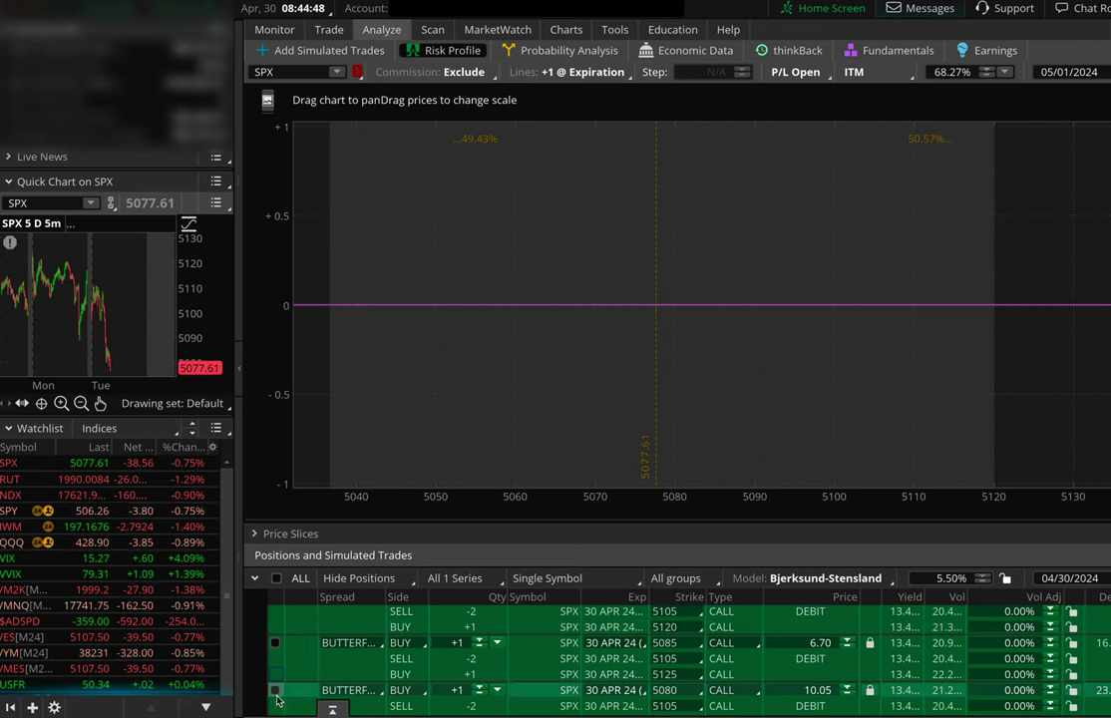
{"action": "left_click", "coordinate": [276, 689]}
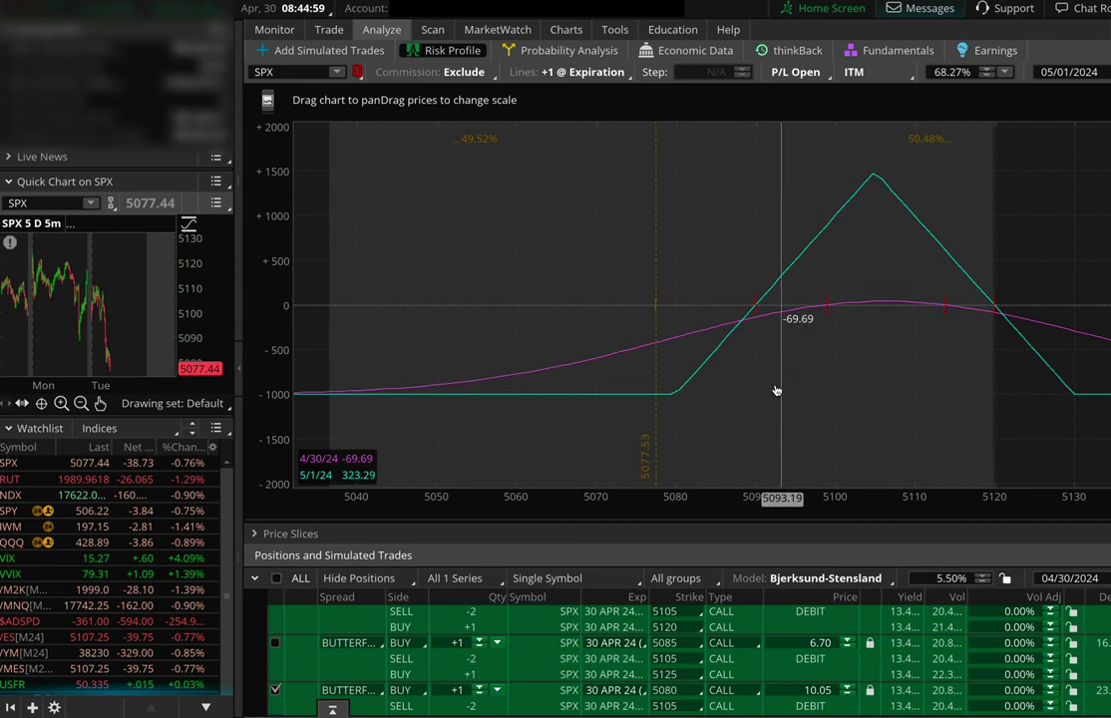
{"action": "left_click_drag", "start_coordinate": [776, 390], "coordinate": [607, 367]}
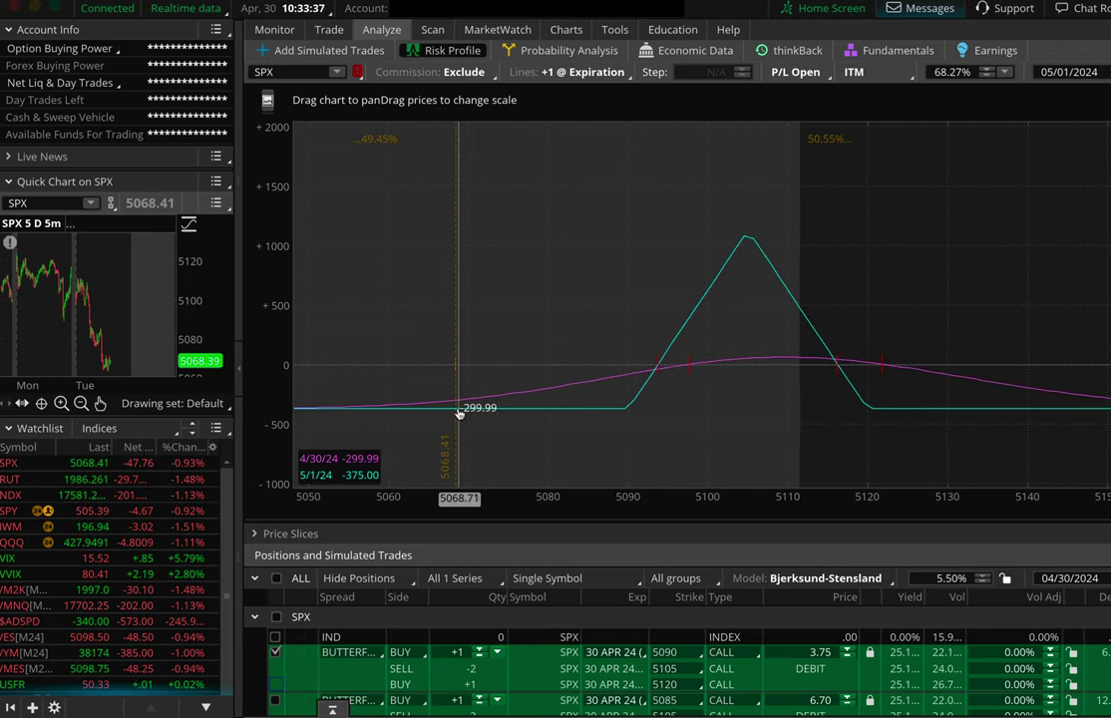
- Switch the plot from the 5090/5105/5120 butterfly to the 5085/5105/5125 one, and from that to the 5080/5105/5130 butterfly
{"action": "left_click", "coordinate": [278, 653]}
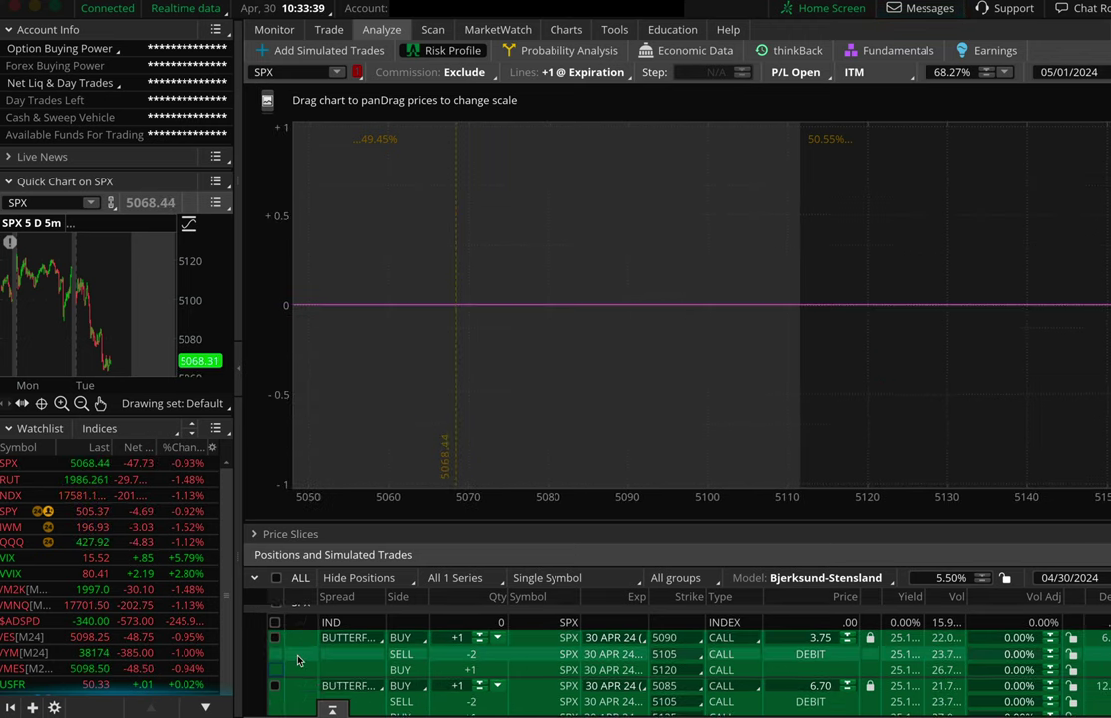
{"action": "scroll", "coordinate": [279, 659], "scroll_direction": "down", "scroll_amount": 1}
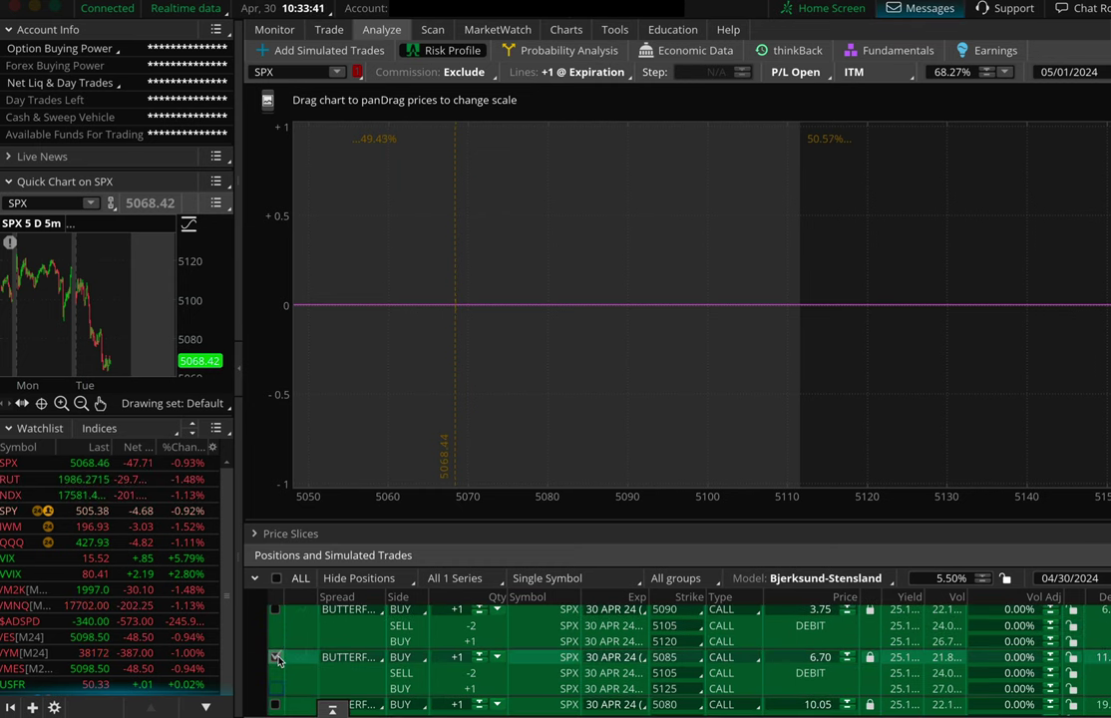
{"action": "left_click", "coordinate": [277, 657]}
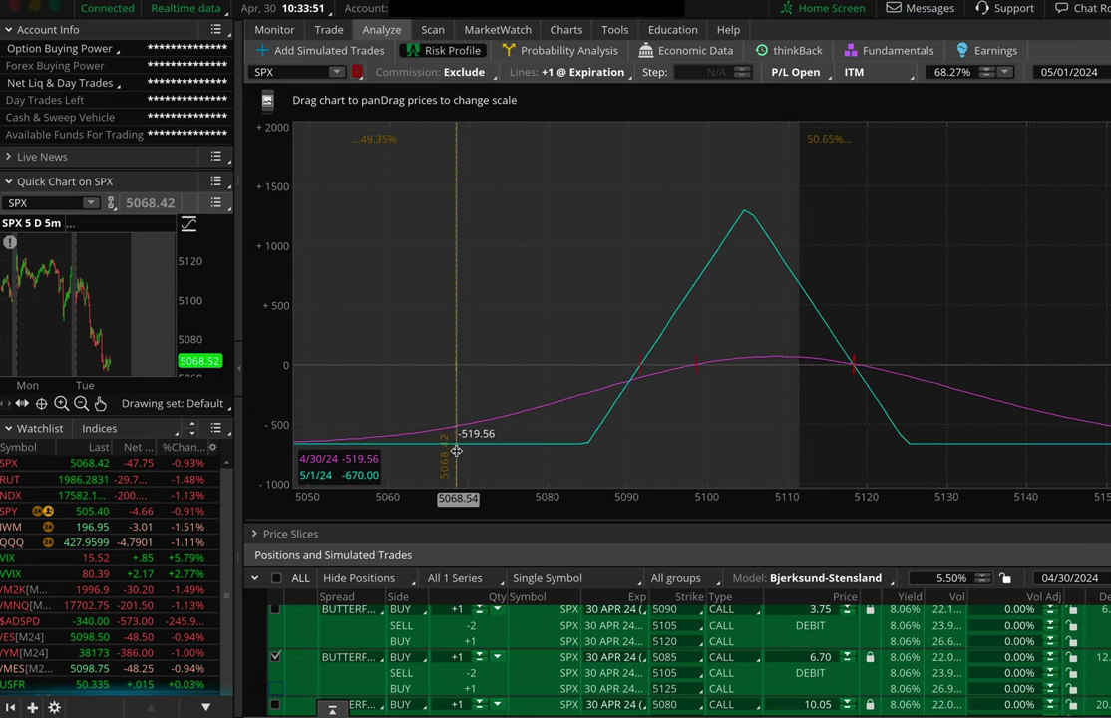
{"action": "left_click", "coordinate": [276, 658]}
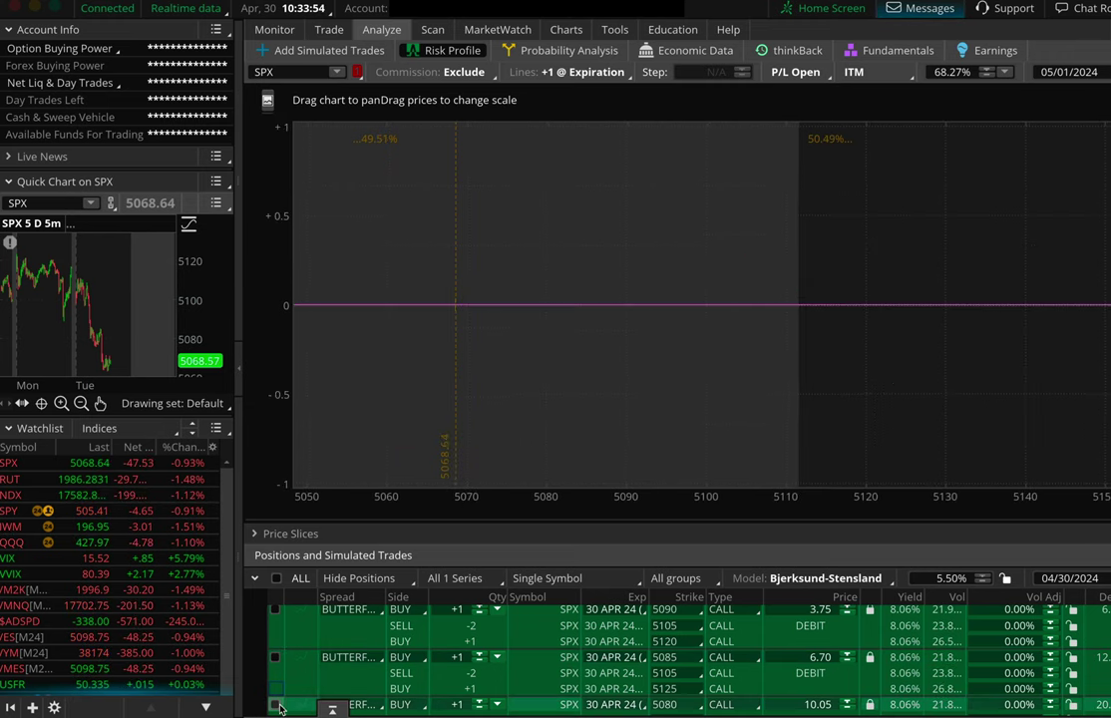
{"action": "left_click", "coordinate": [275, 704]}
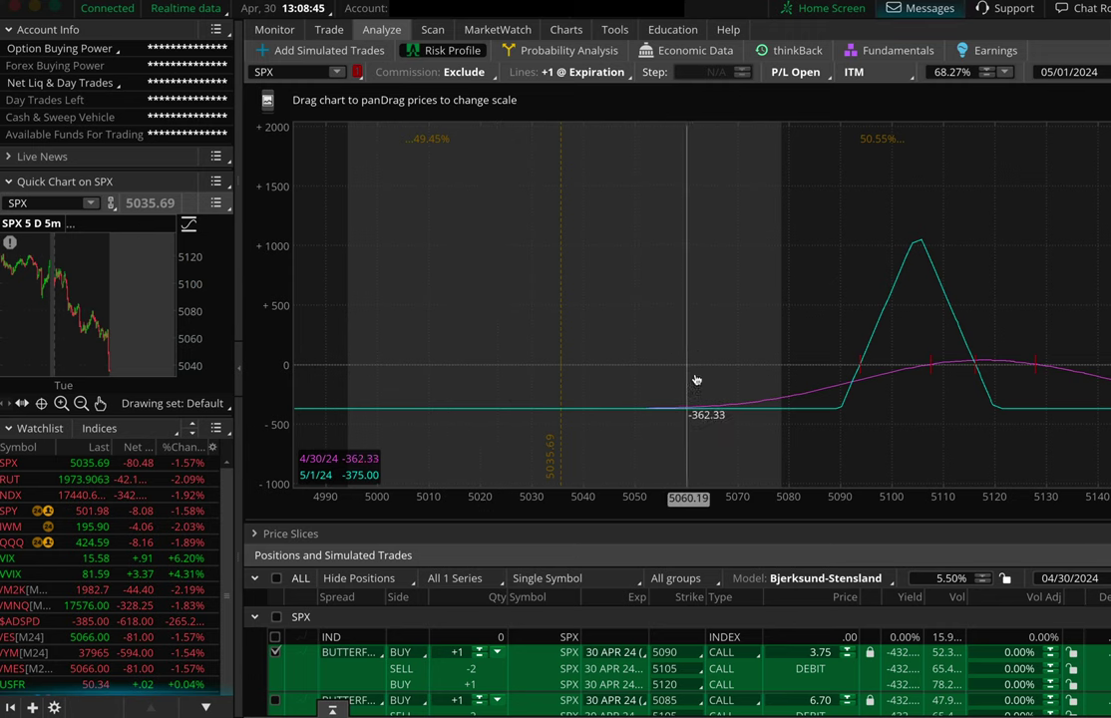
- Examine the 5090/5105/5120 butterfly's updated risk profile and plot the 5085/5105/5125 butterfly in its place
{"action": "left_click_drag", "start_coordinate": [735, 291], "coordinate": [620, 292]}
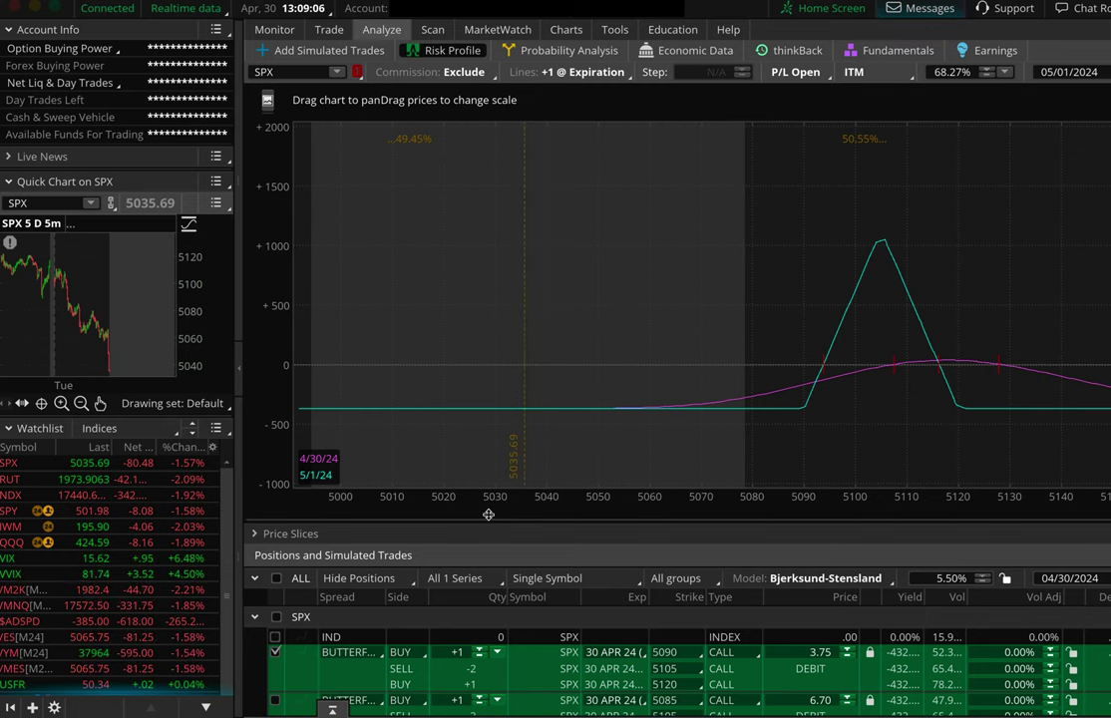
{"action": "left_click", "coordinate": [276, 652]}
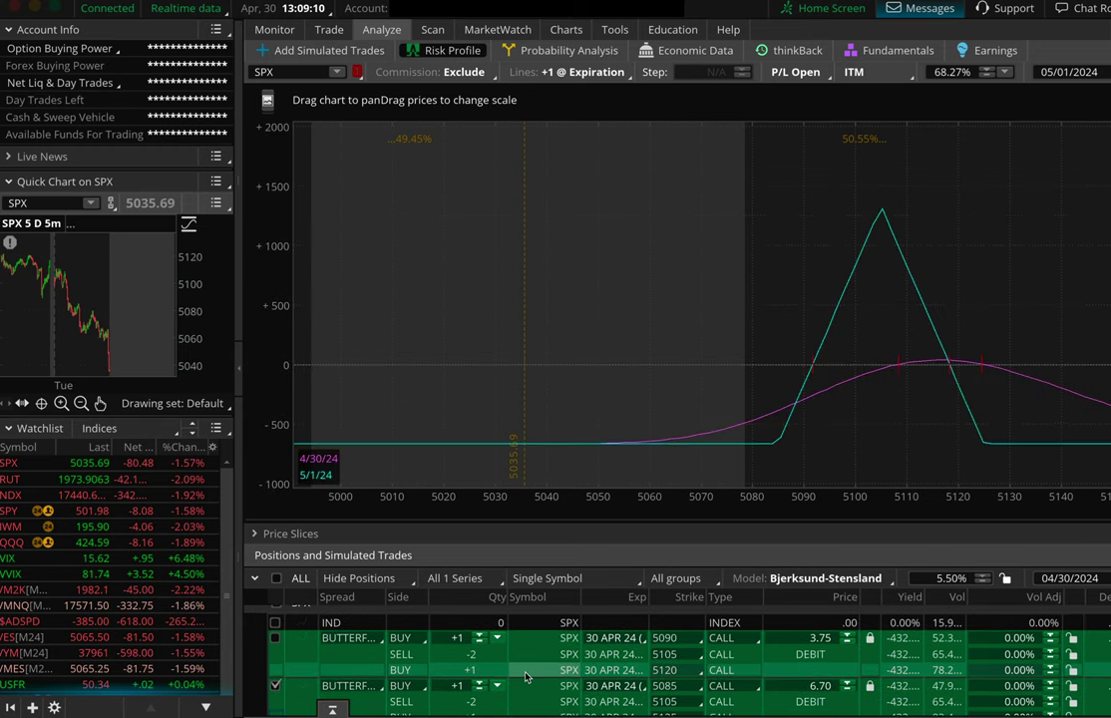
{"action": "scroll", "coordinate": [525, 678], "scroll_direction": "down", "scroll_amount": 1}
{"action": "scroll", "coordinate": [526, 678], "scroll_direction": "down", "scroll_amount": 1}
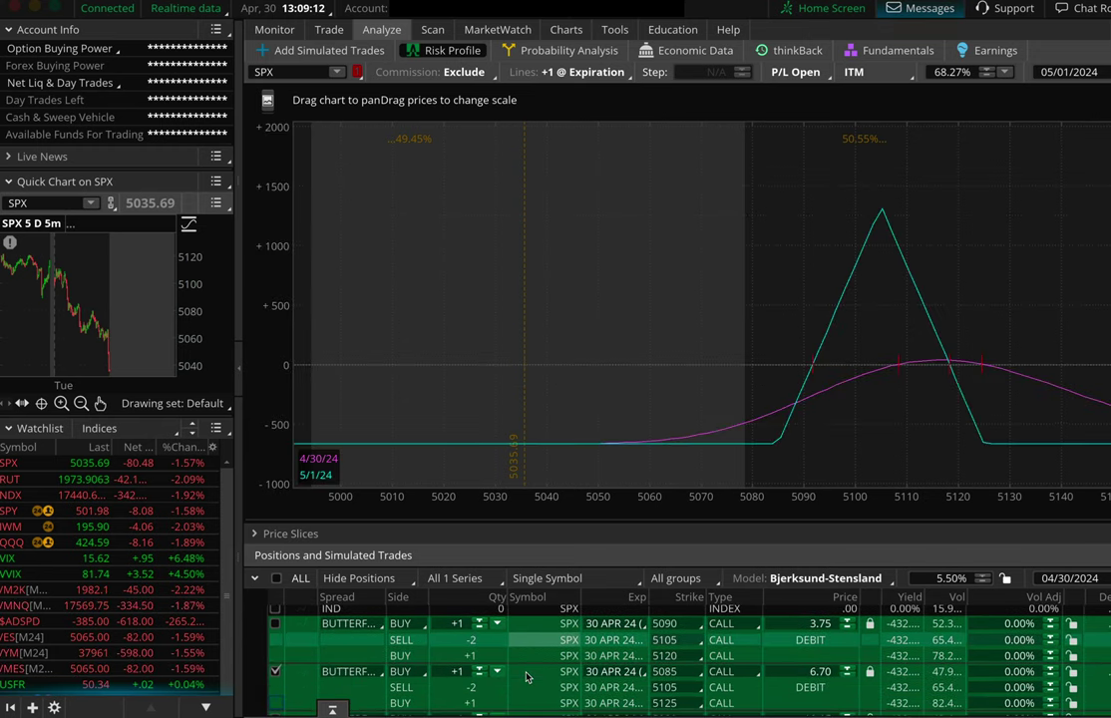
{"action": "left_click_drag", "start_coordinate": [739, 302], "coordinate": [699, 300]}
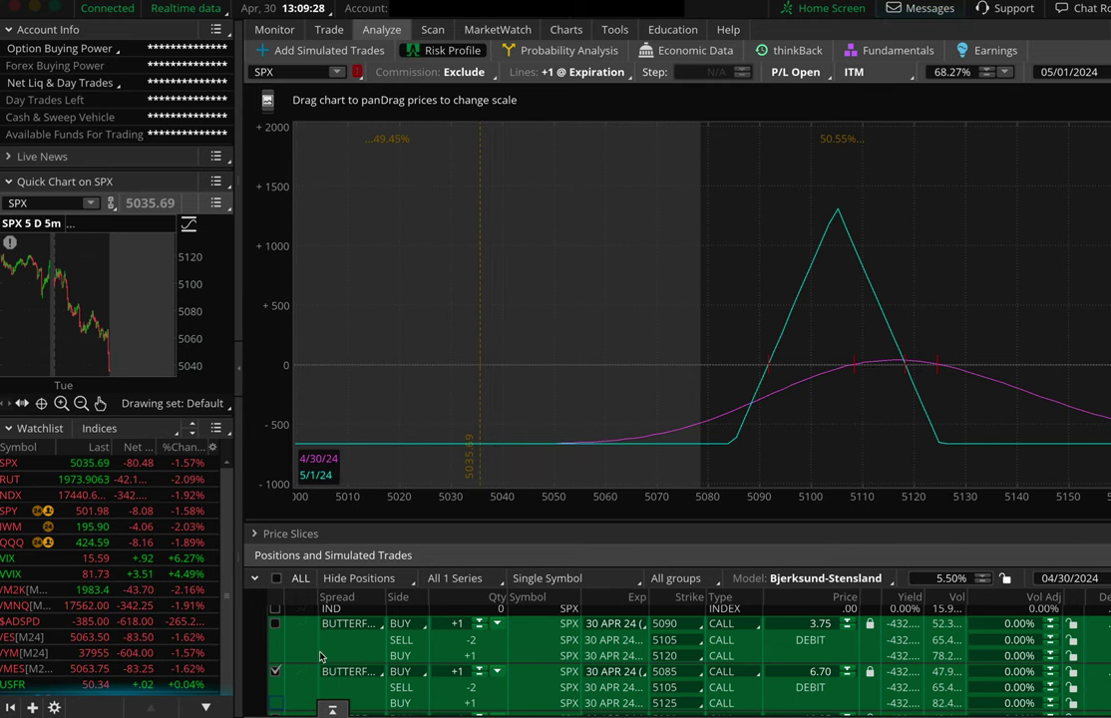
- Plot the 5080/5105/5130 butterfly in place of the 5085/5105/5125 one and examine its profit and loss around the current SPX price
{"action": "left_click", "coordinate": [275, 671]}
{"action": "scroll", "coordinate": [371, 662], "scroll_direction": "down", "scroll_amount": 1}
{"action": "scroll", "coordinate": [371, 662], "scroll_direction": "down", "scroll_amount": 1}
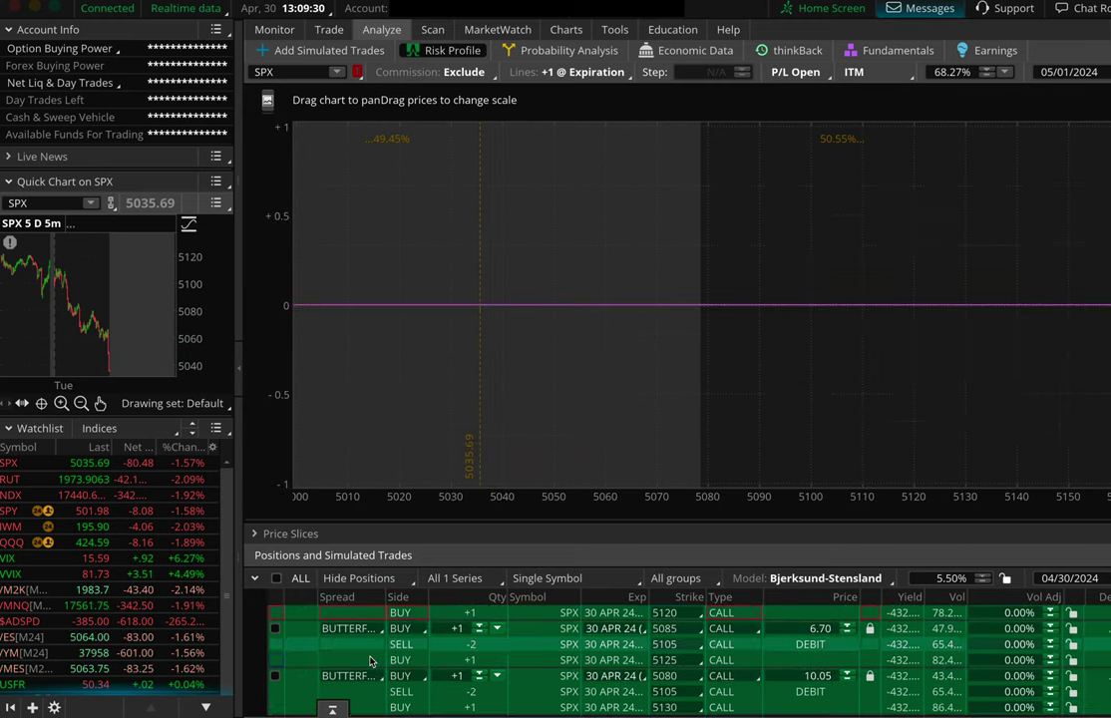
{"action": "left_click", "coordinate": [276, 661]}
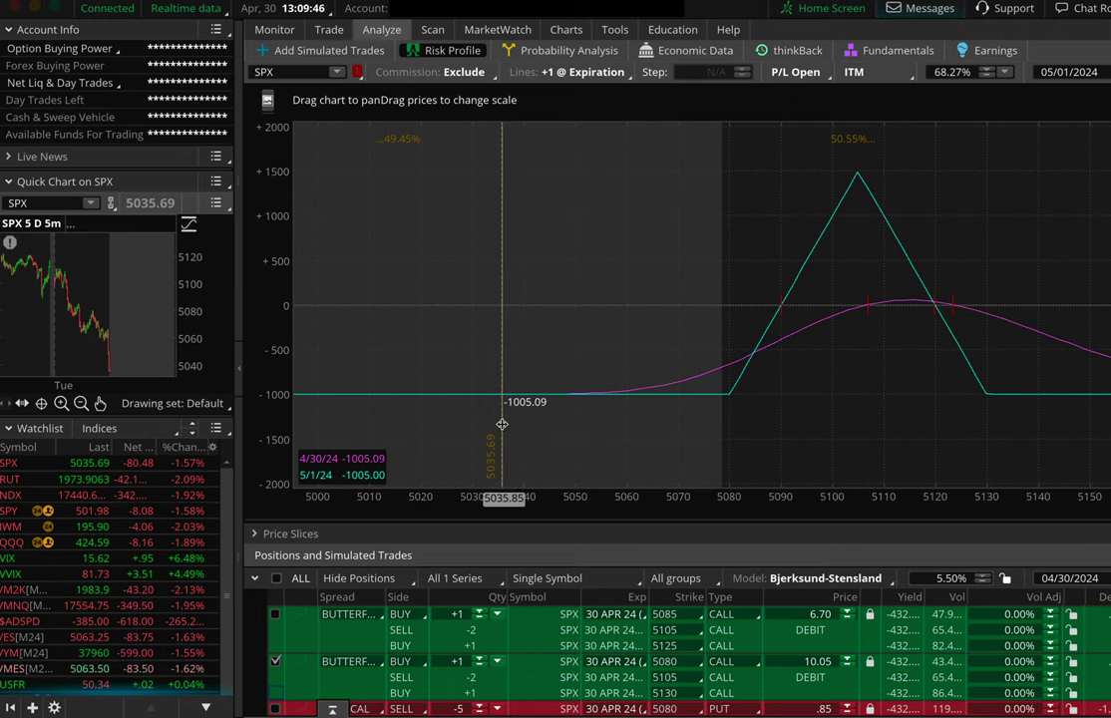
{"action": "left_click_drag", "start_coordinate": [529, 457], "coordinate": [513, 479]}
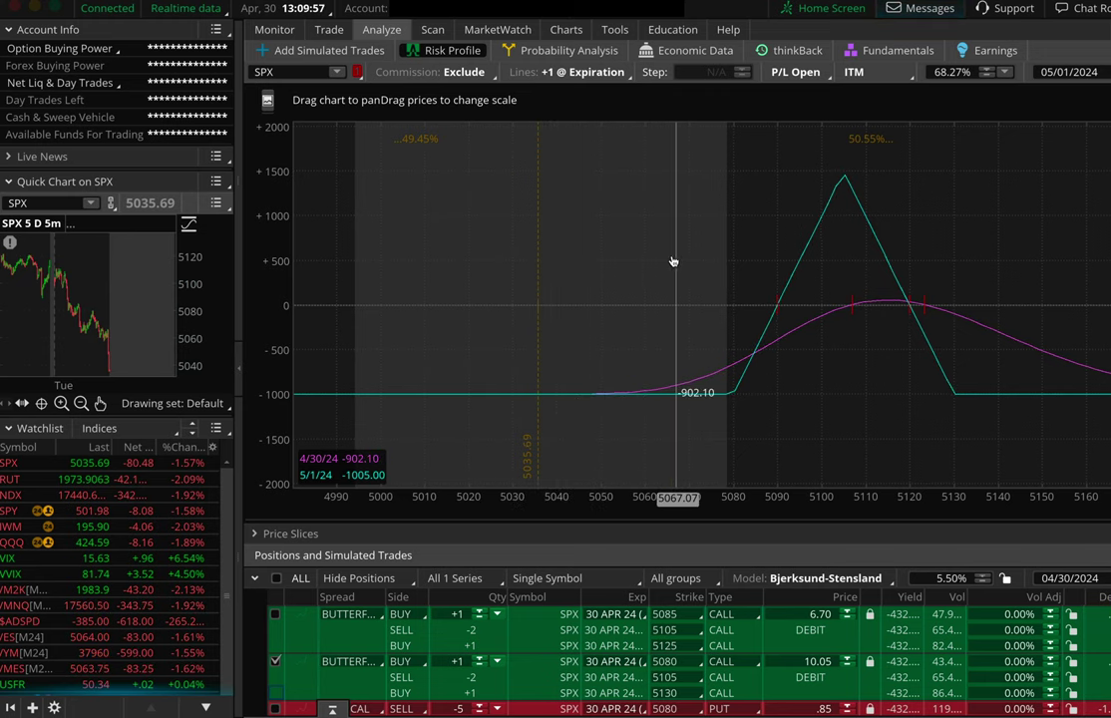
{"action": "left_click_drag", "start_coordinate": [674, 262], "coordinate": [641, 262]}
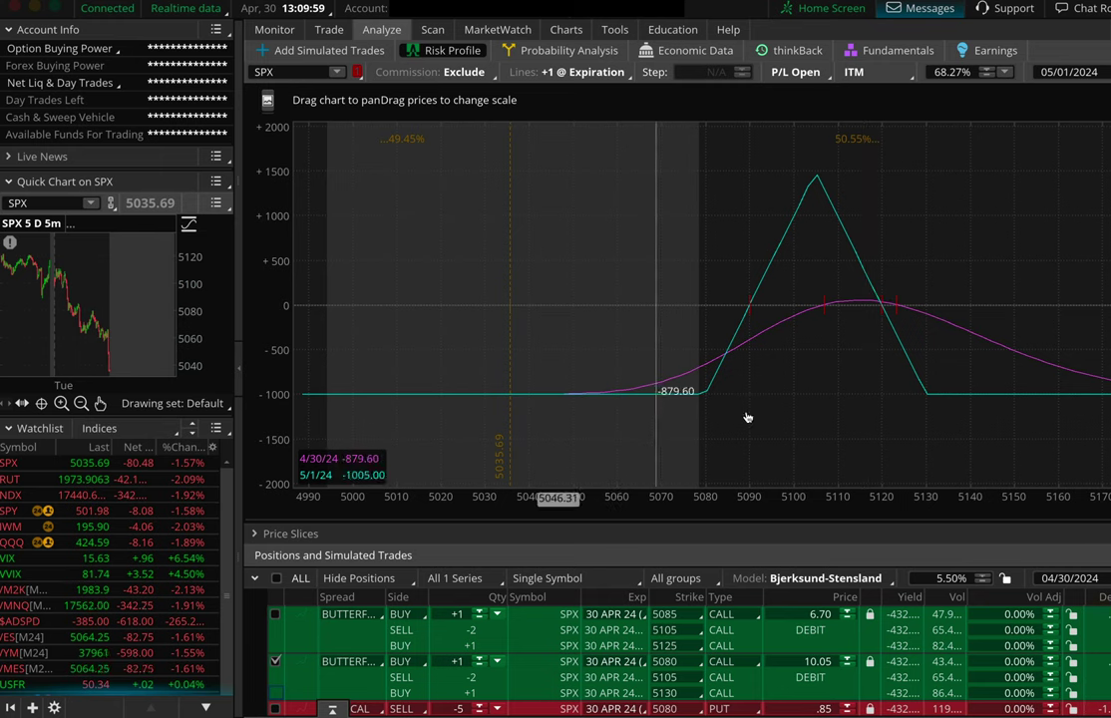